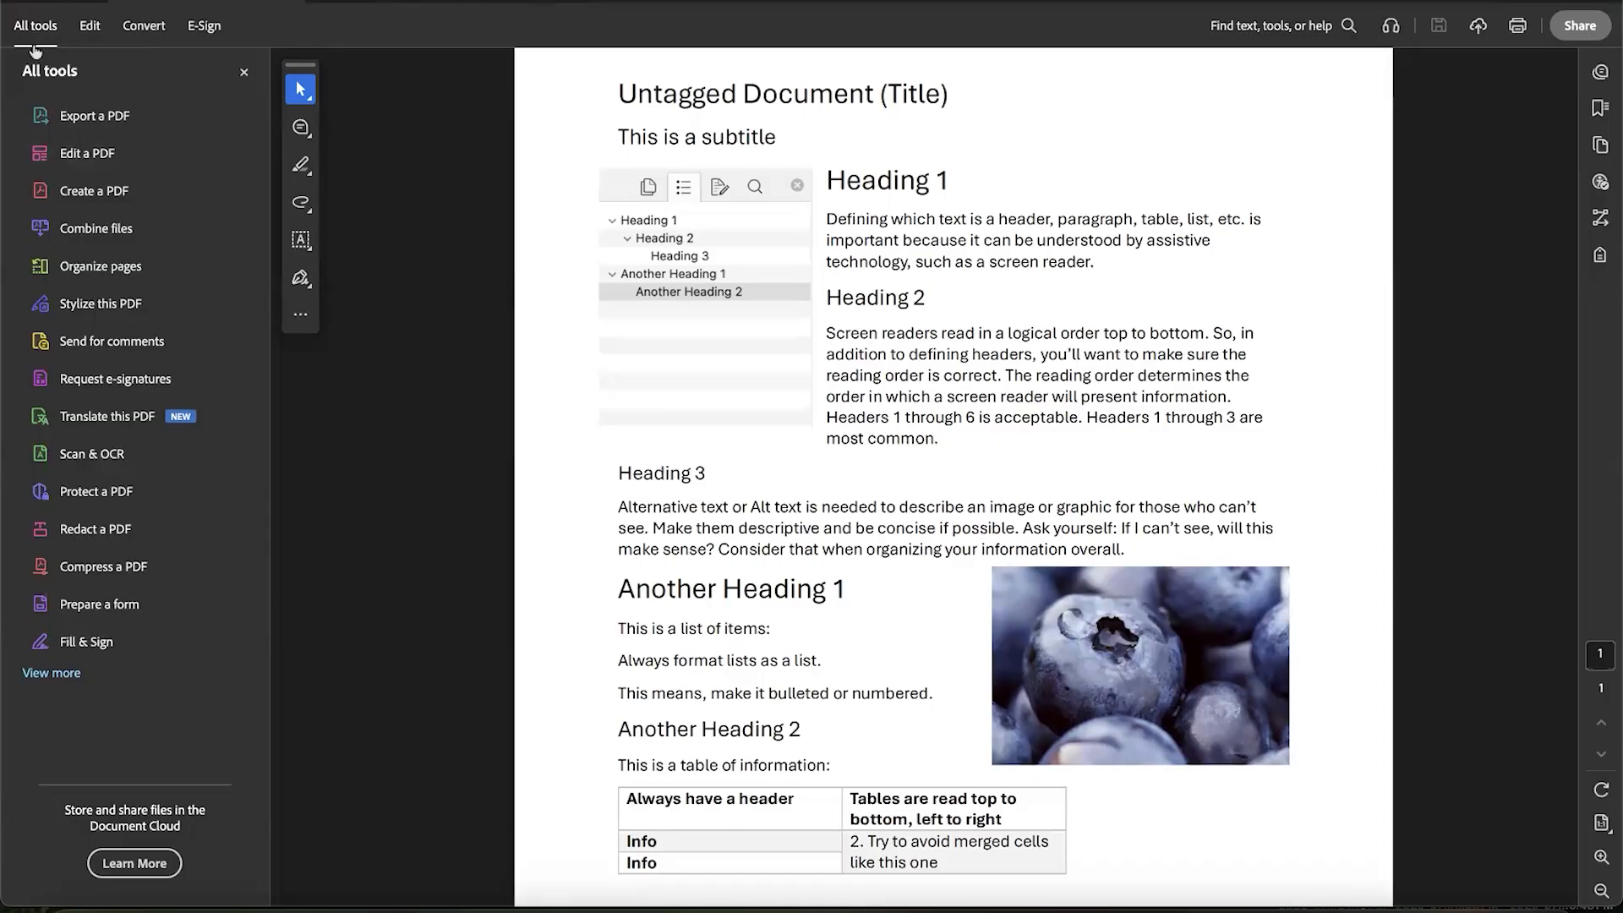
Automatically tag the PDF with the Prepare for accessibility tools, confirming that the already tagged document is re-tagged
click(52, 674)
scroll(126, 681, down, 5)
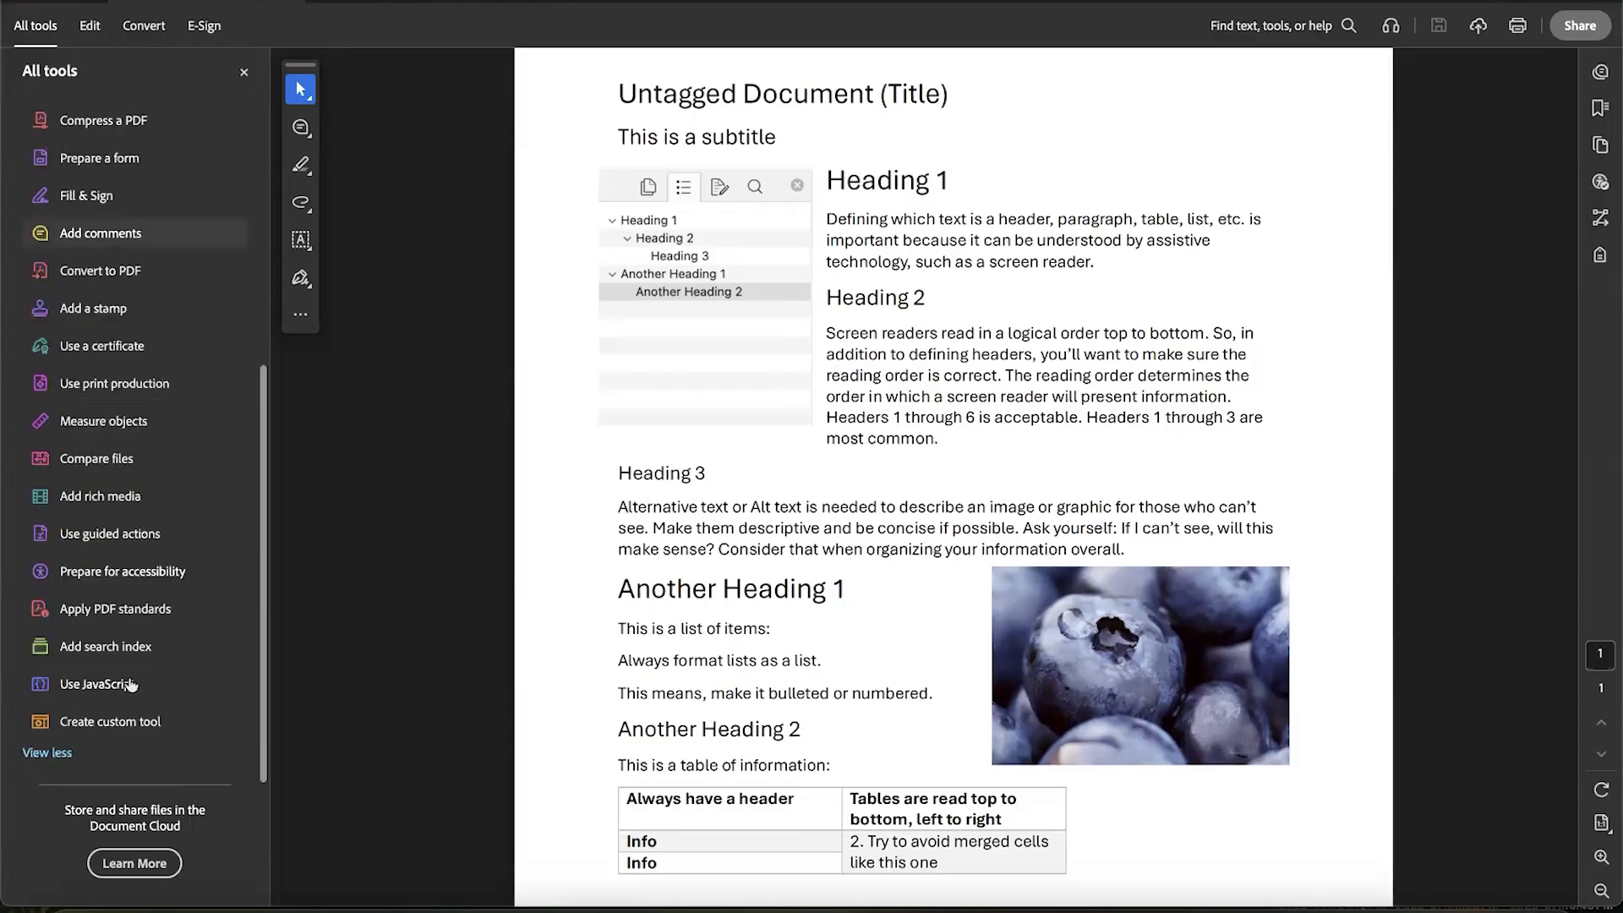
click(147, 572)
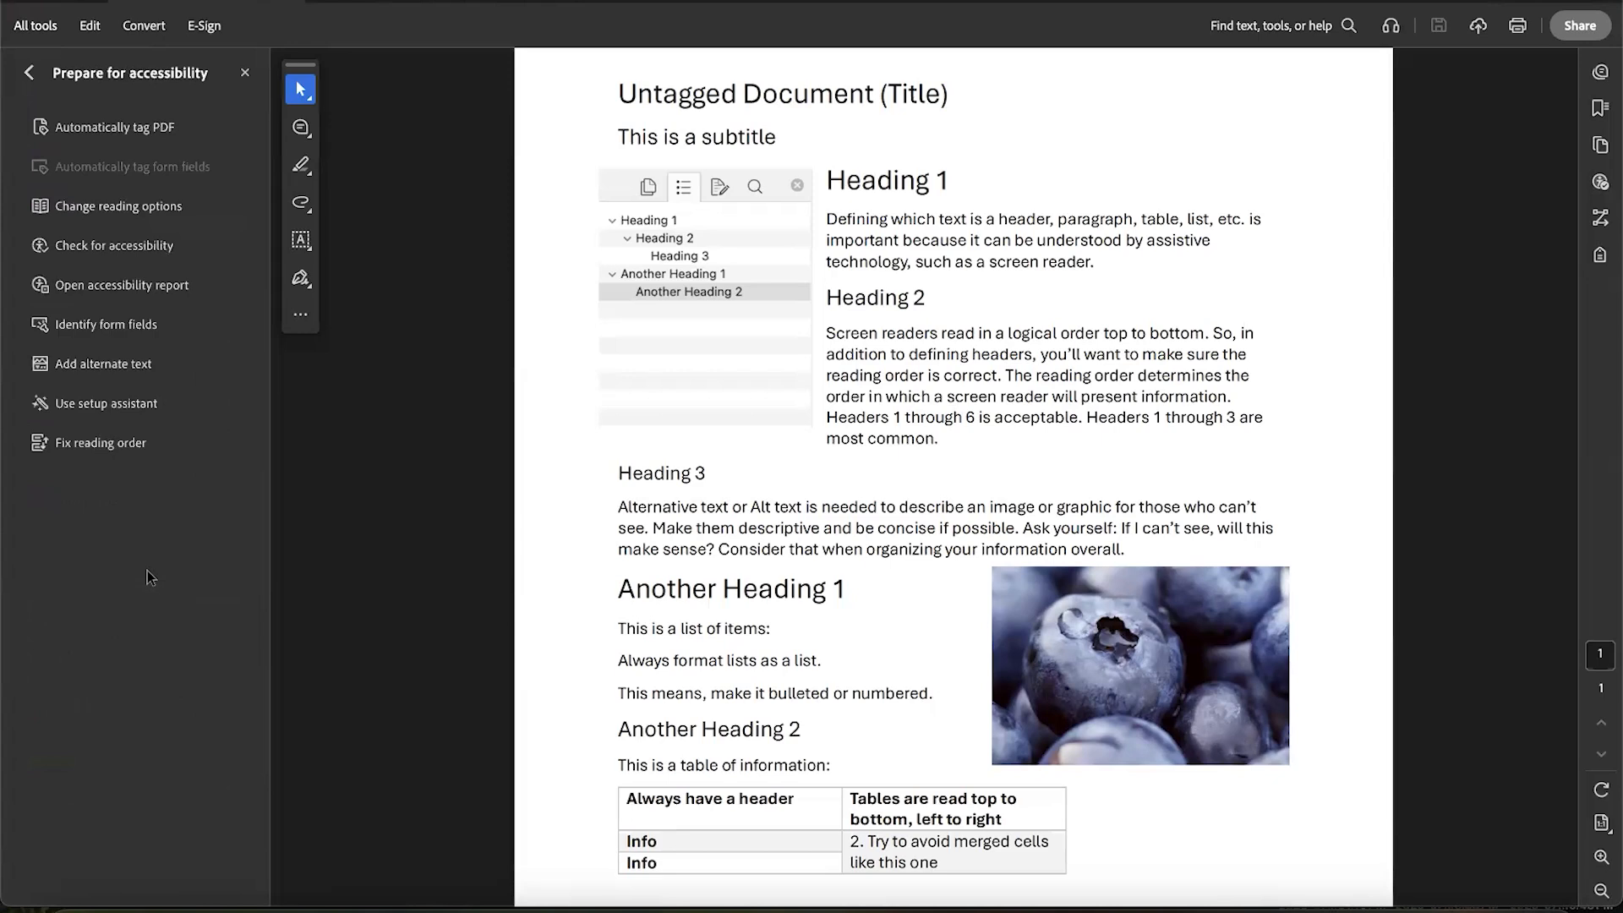
click(103, 131)
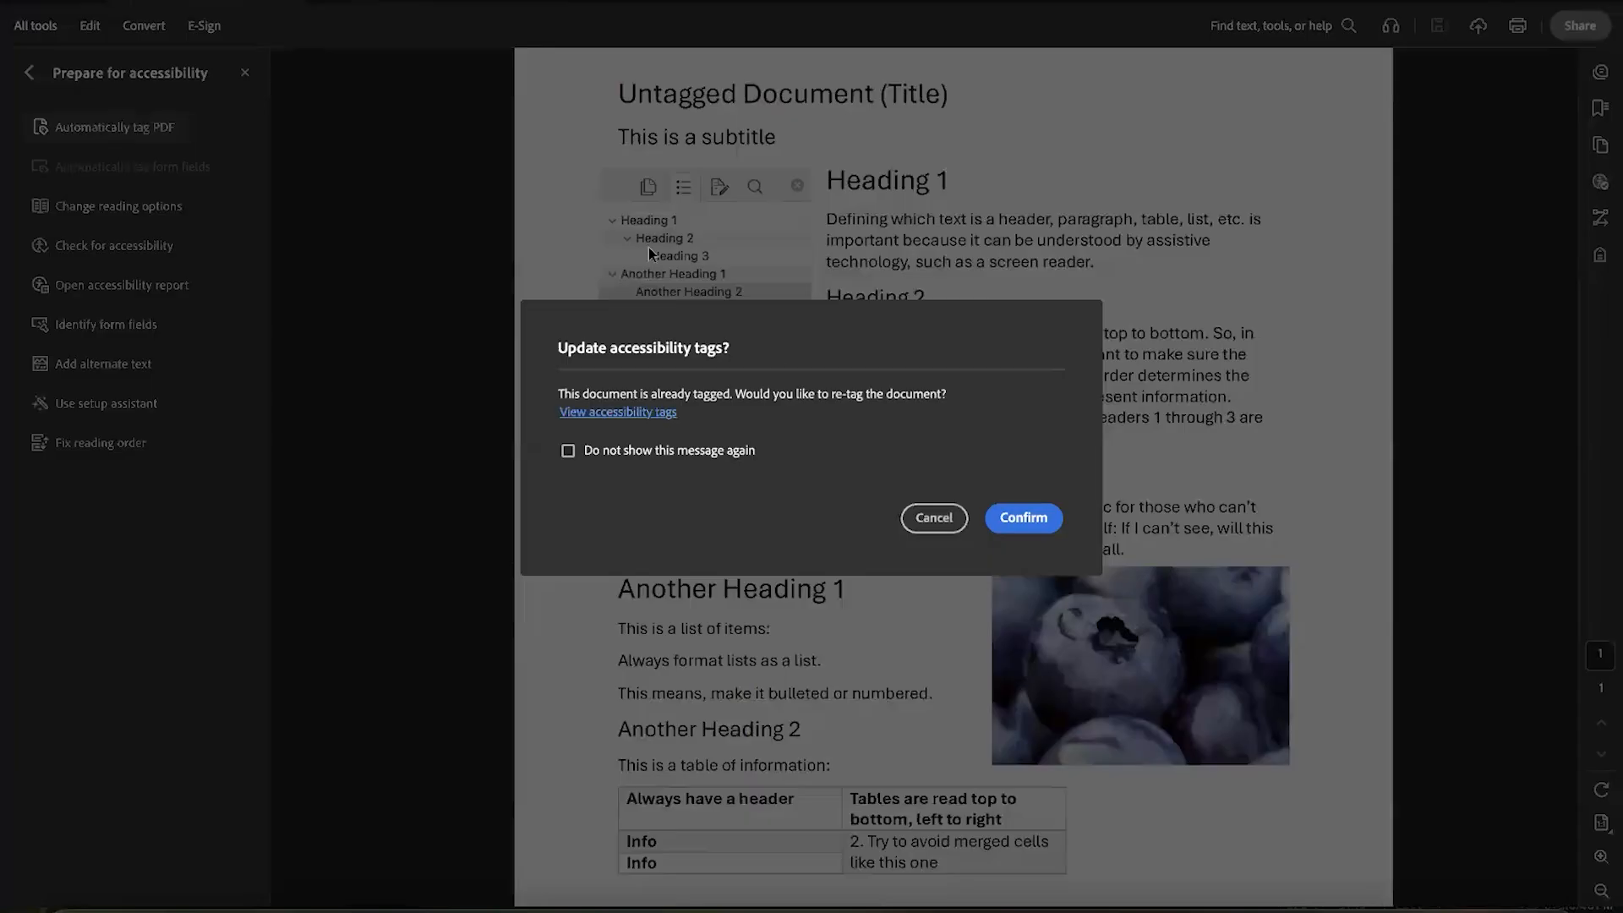
click(1020, 520)
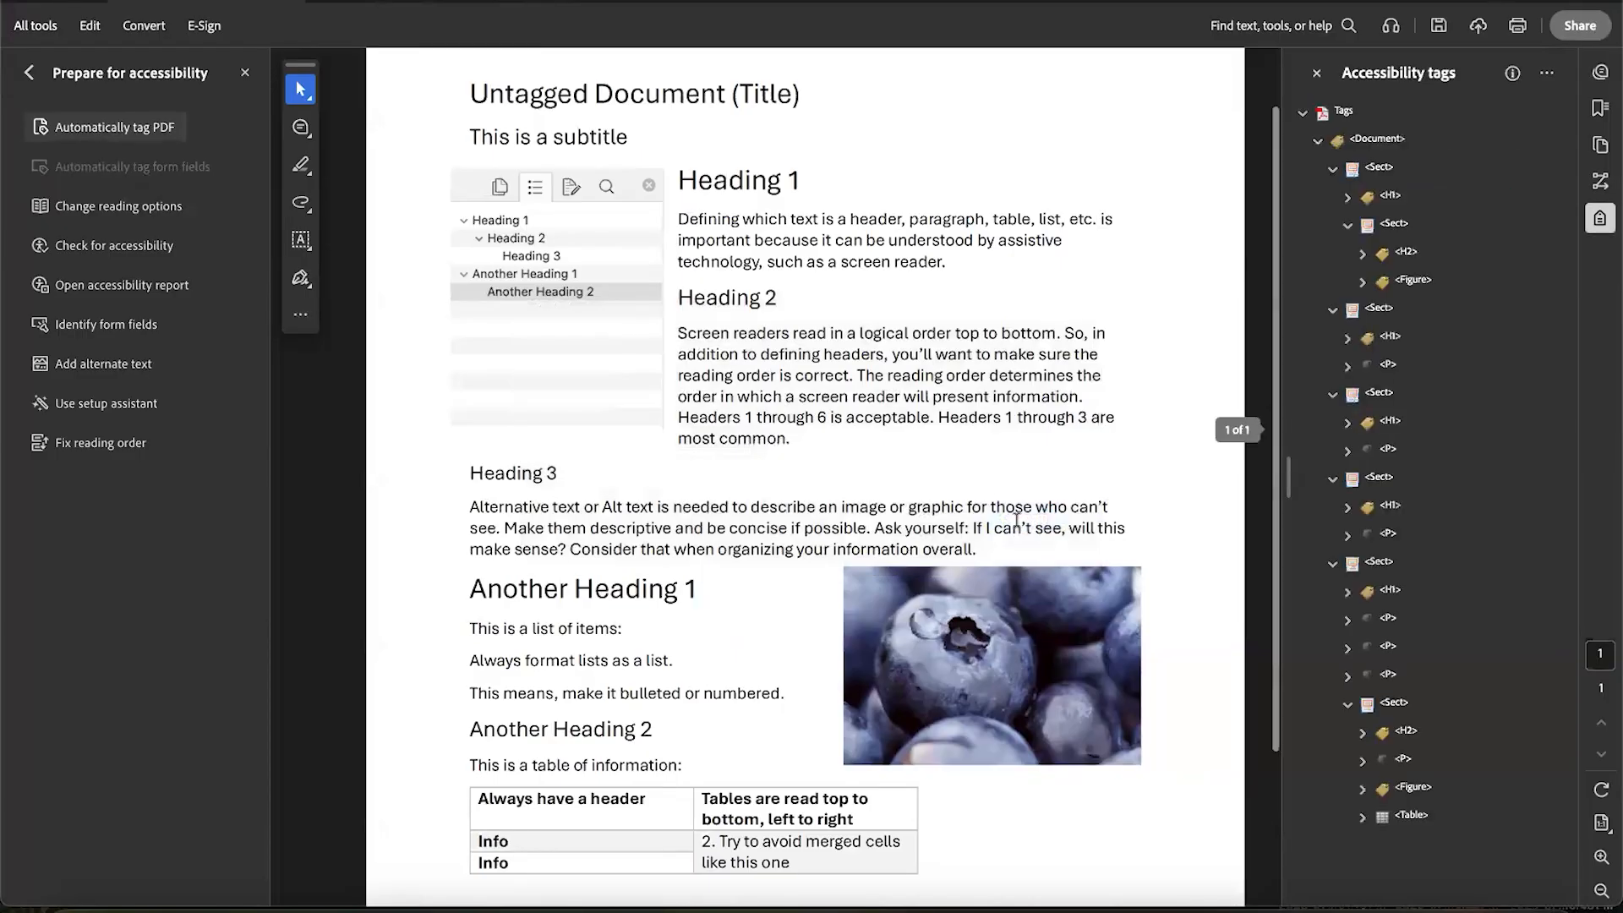
View the page's reading order and accessibility tags, and check the Accessibility tags entry among the available side panels
click(1599, 183)
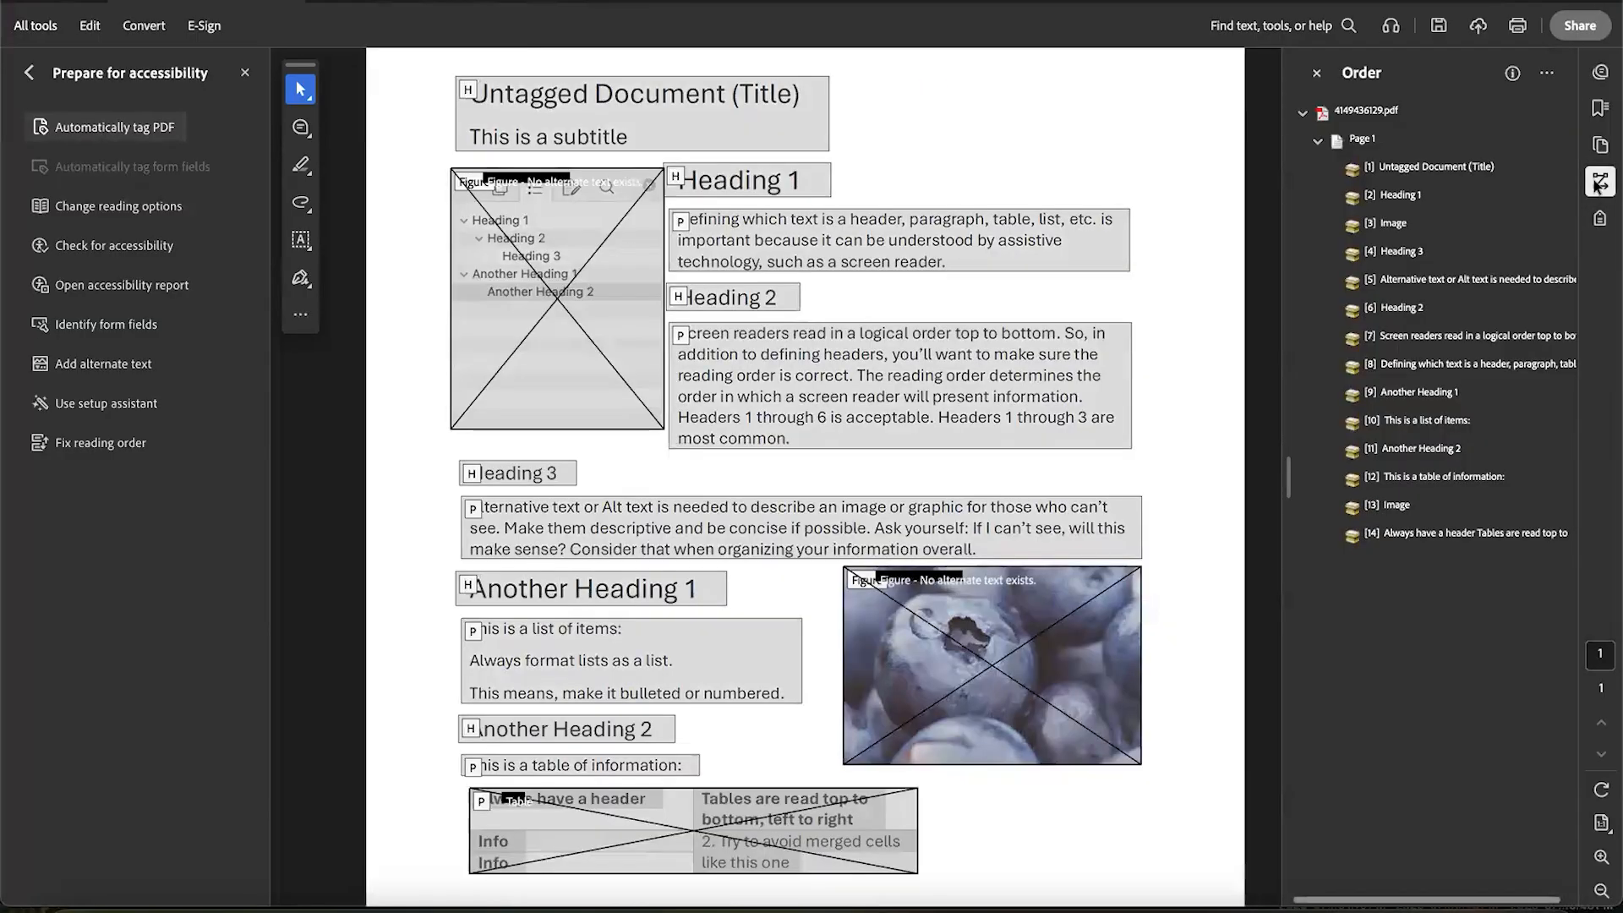
click(1599, 219)
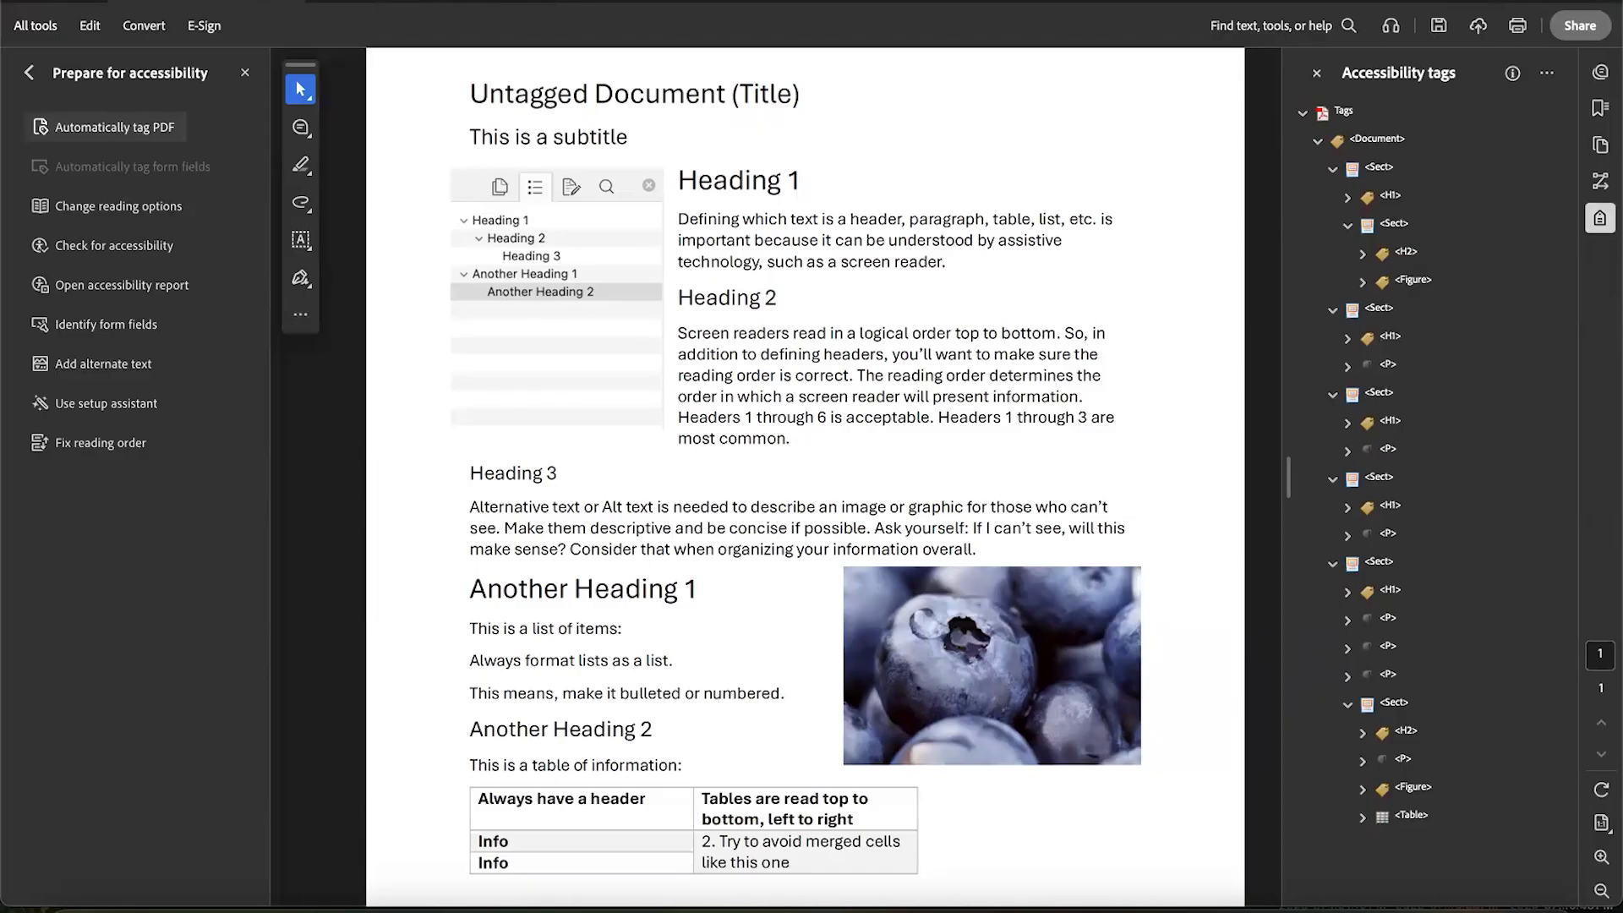
click(230, 2)
mouse_move(274, 139)
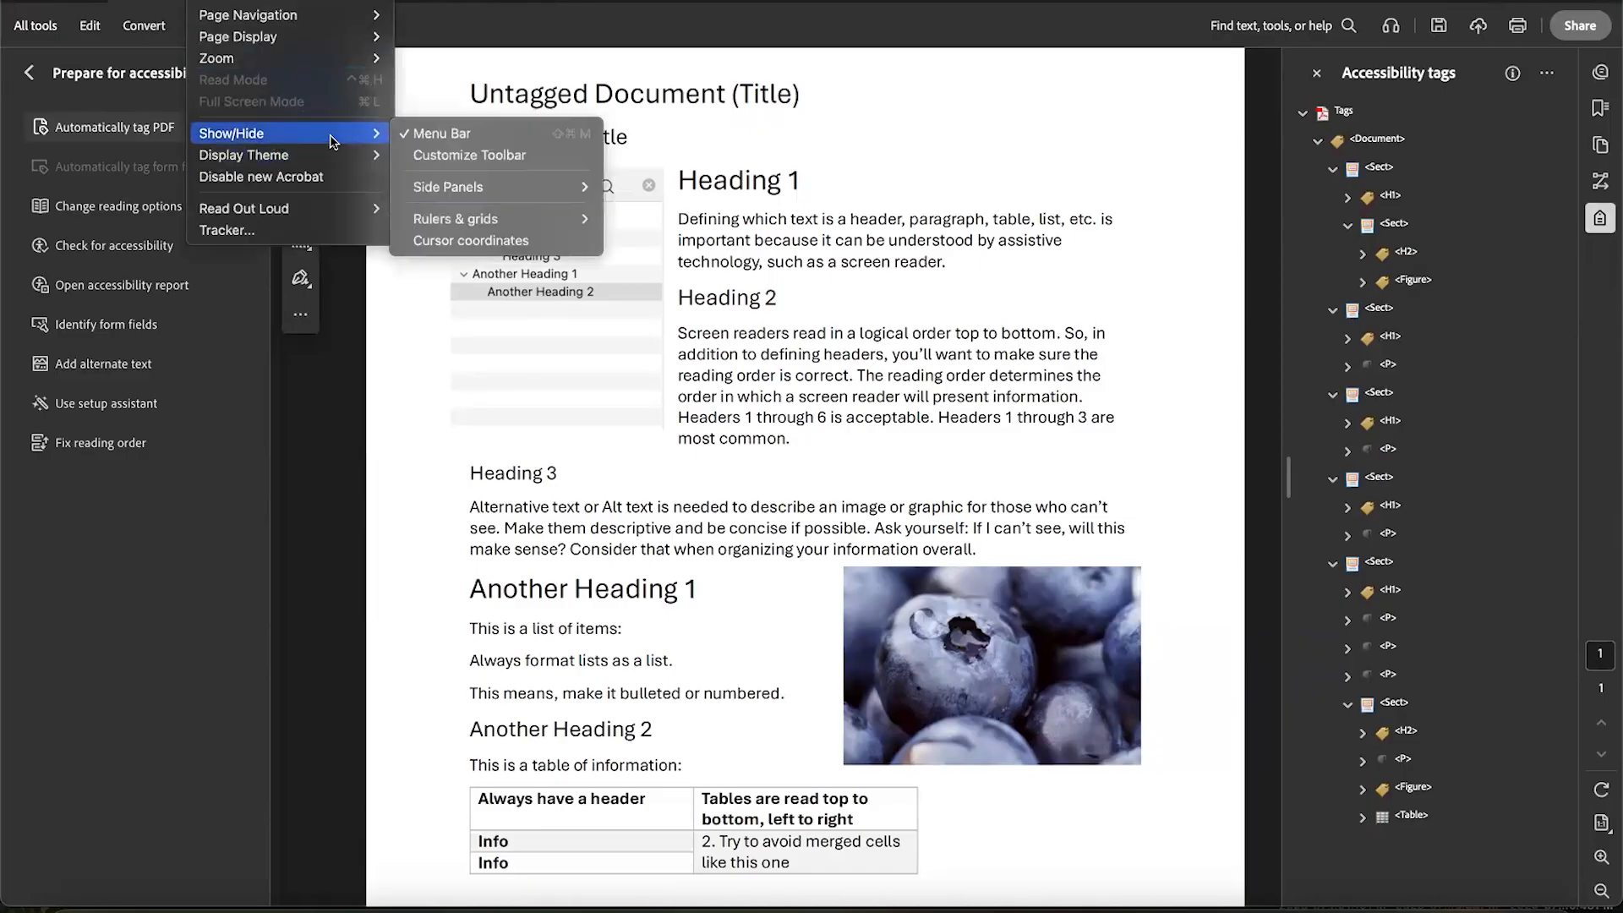
mouse_move(497, 191)
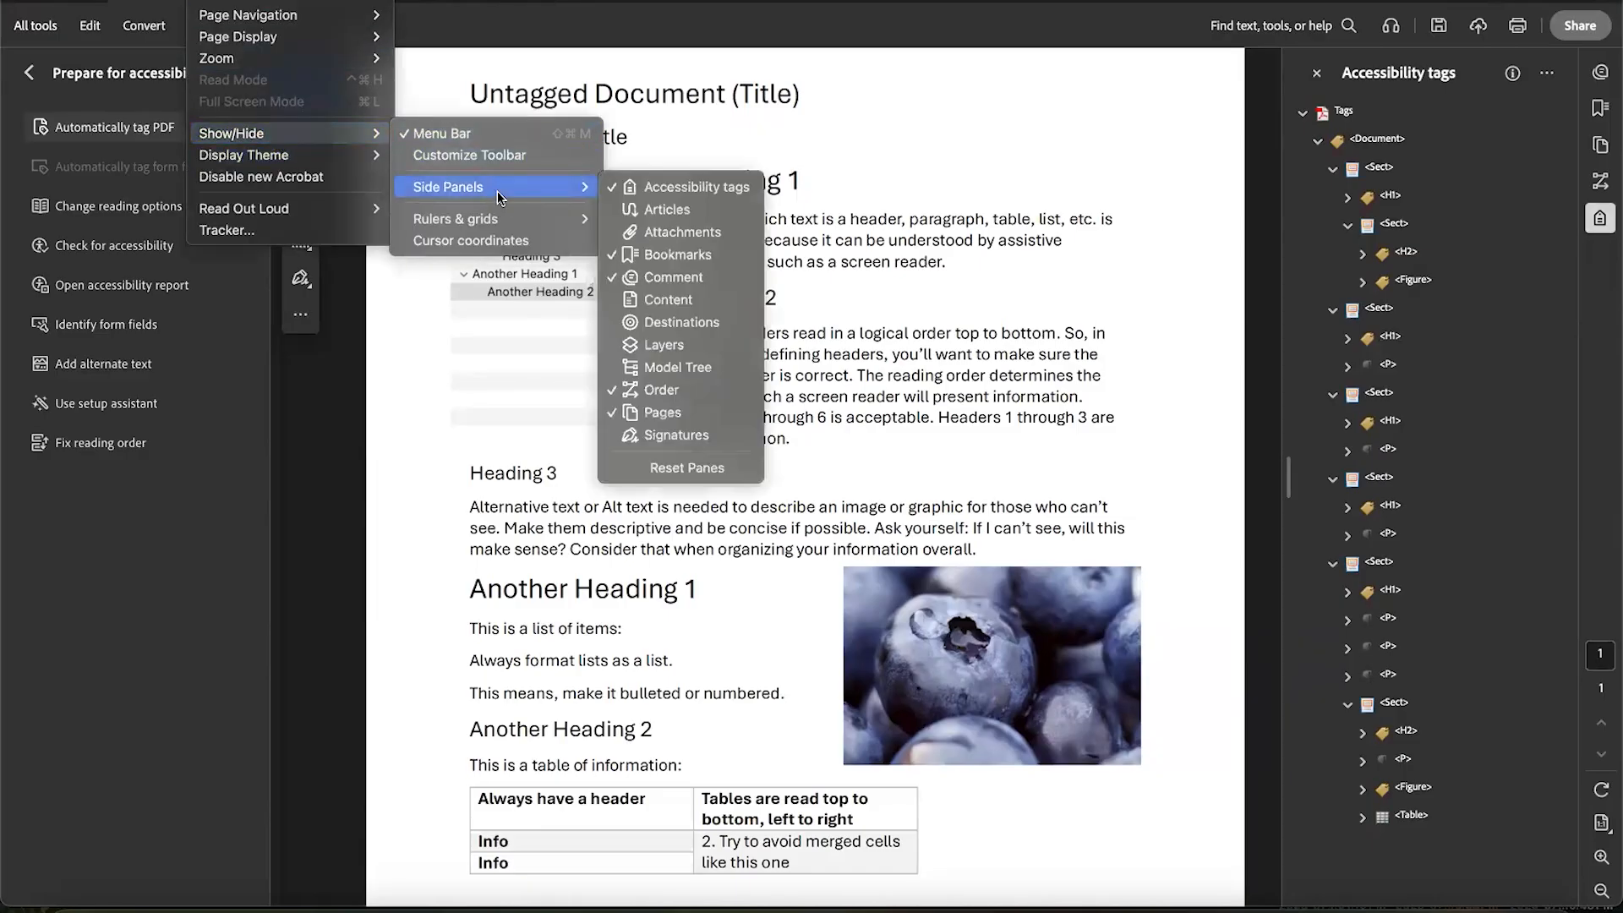
click(699, 188)
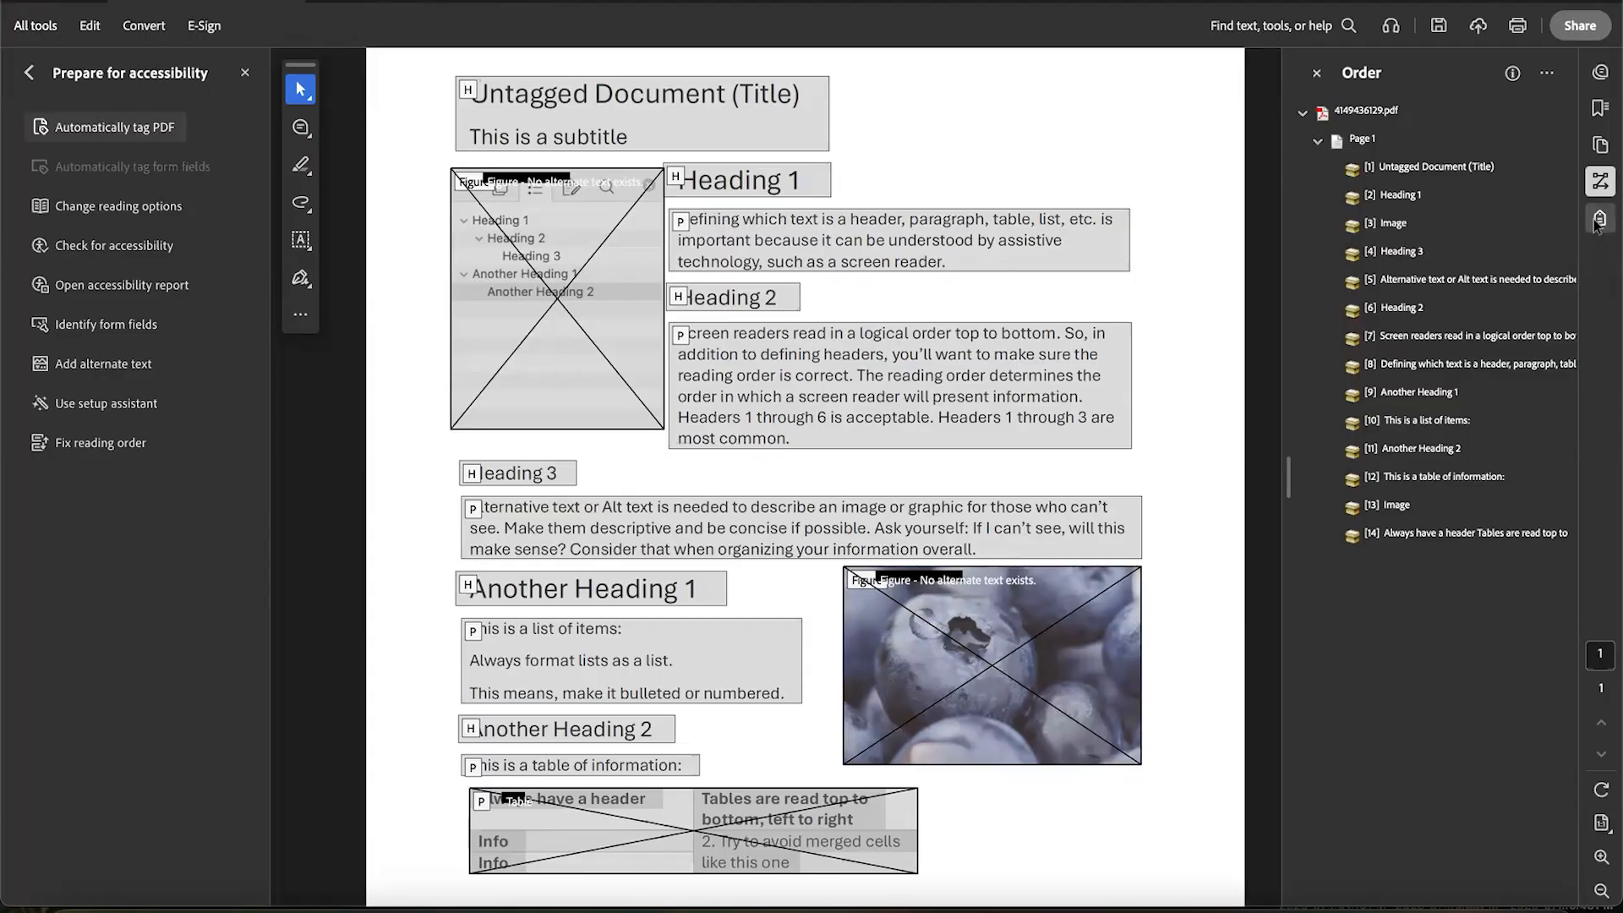
Step through the page's reading order from the document title to Another Heading 1, comparing each entry with its place on the page
click(1411, 169)
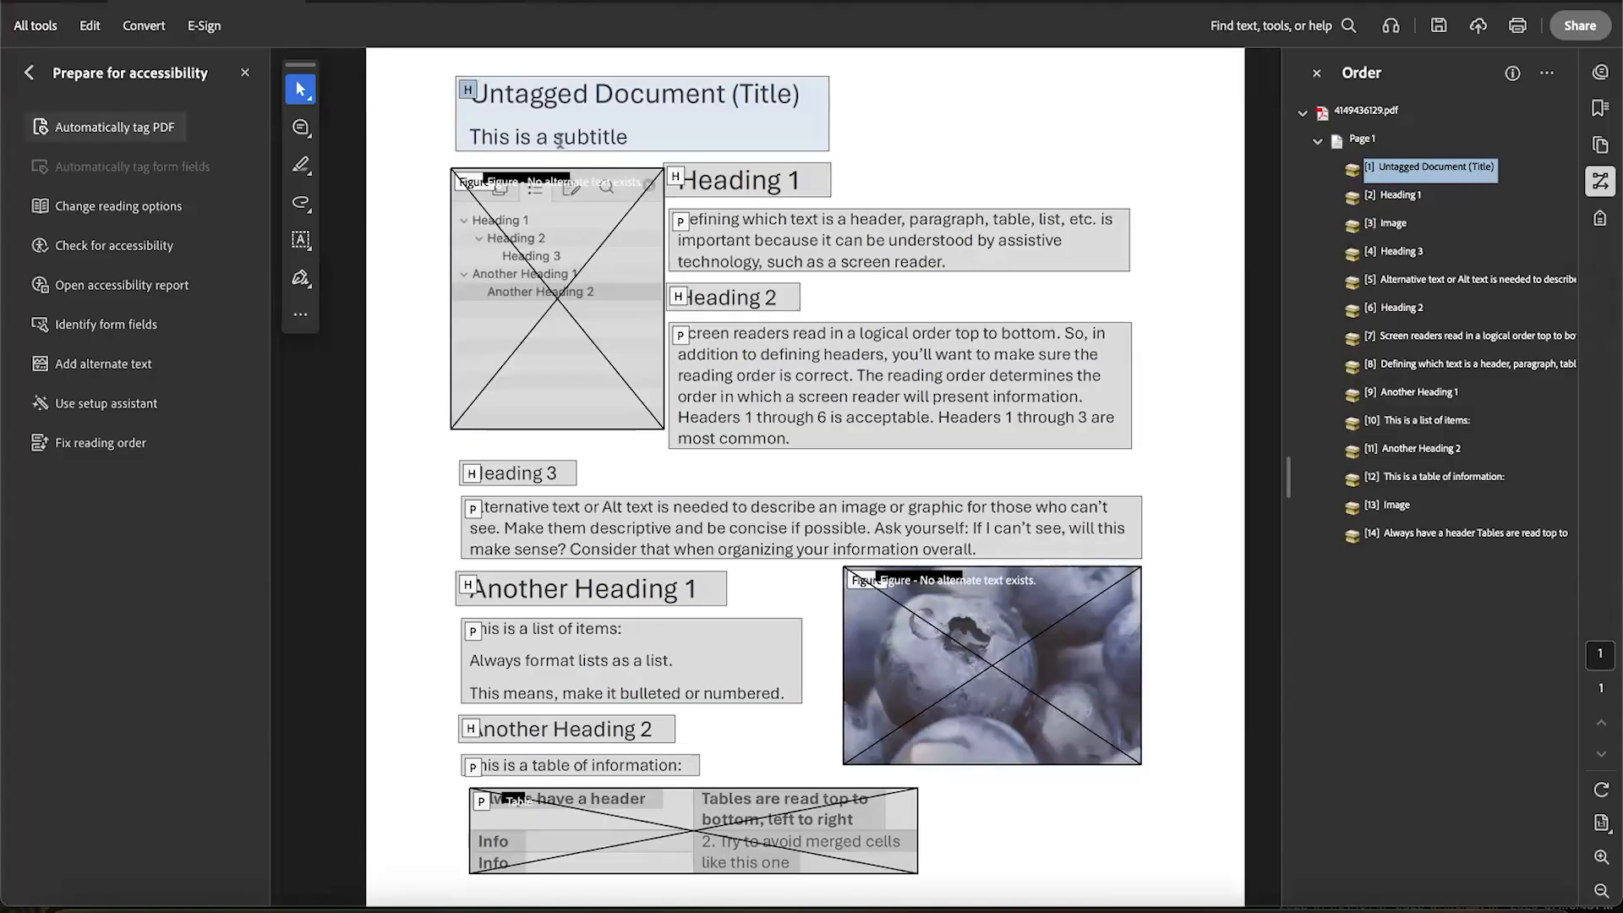
click(1403, 201)
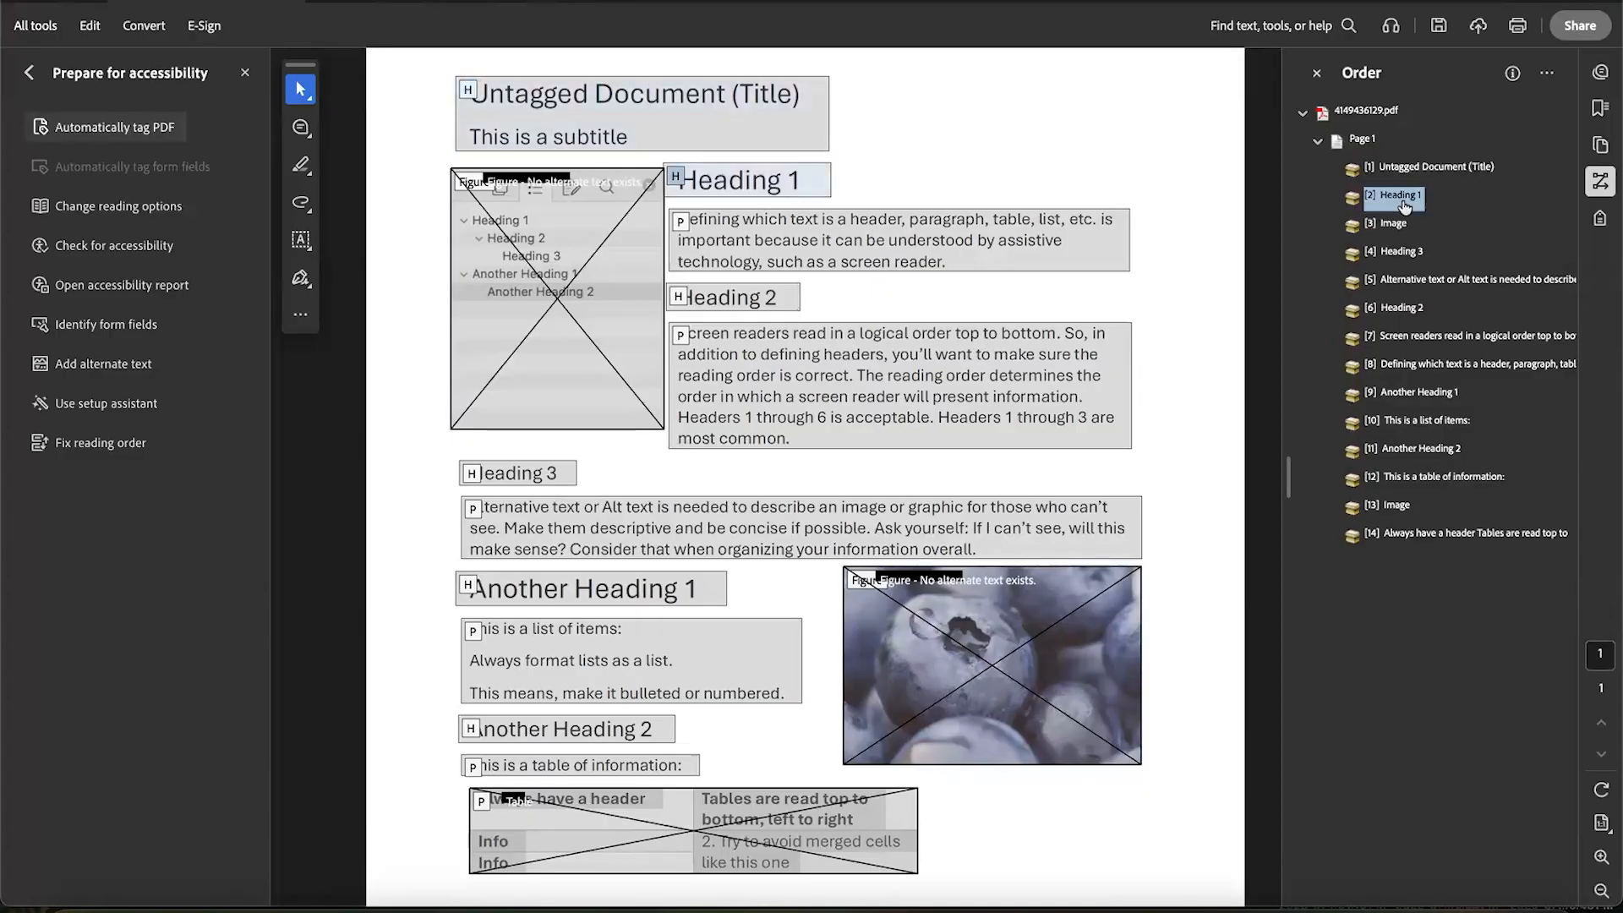
click(1397, 225)
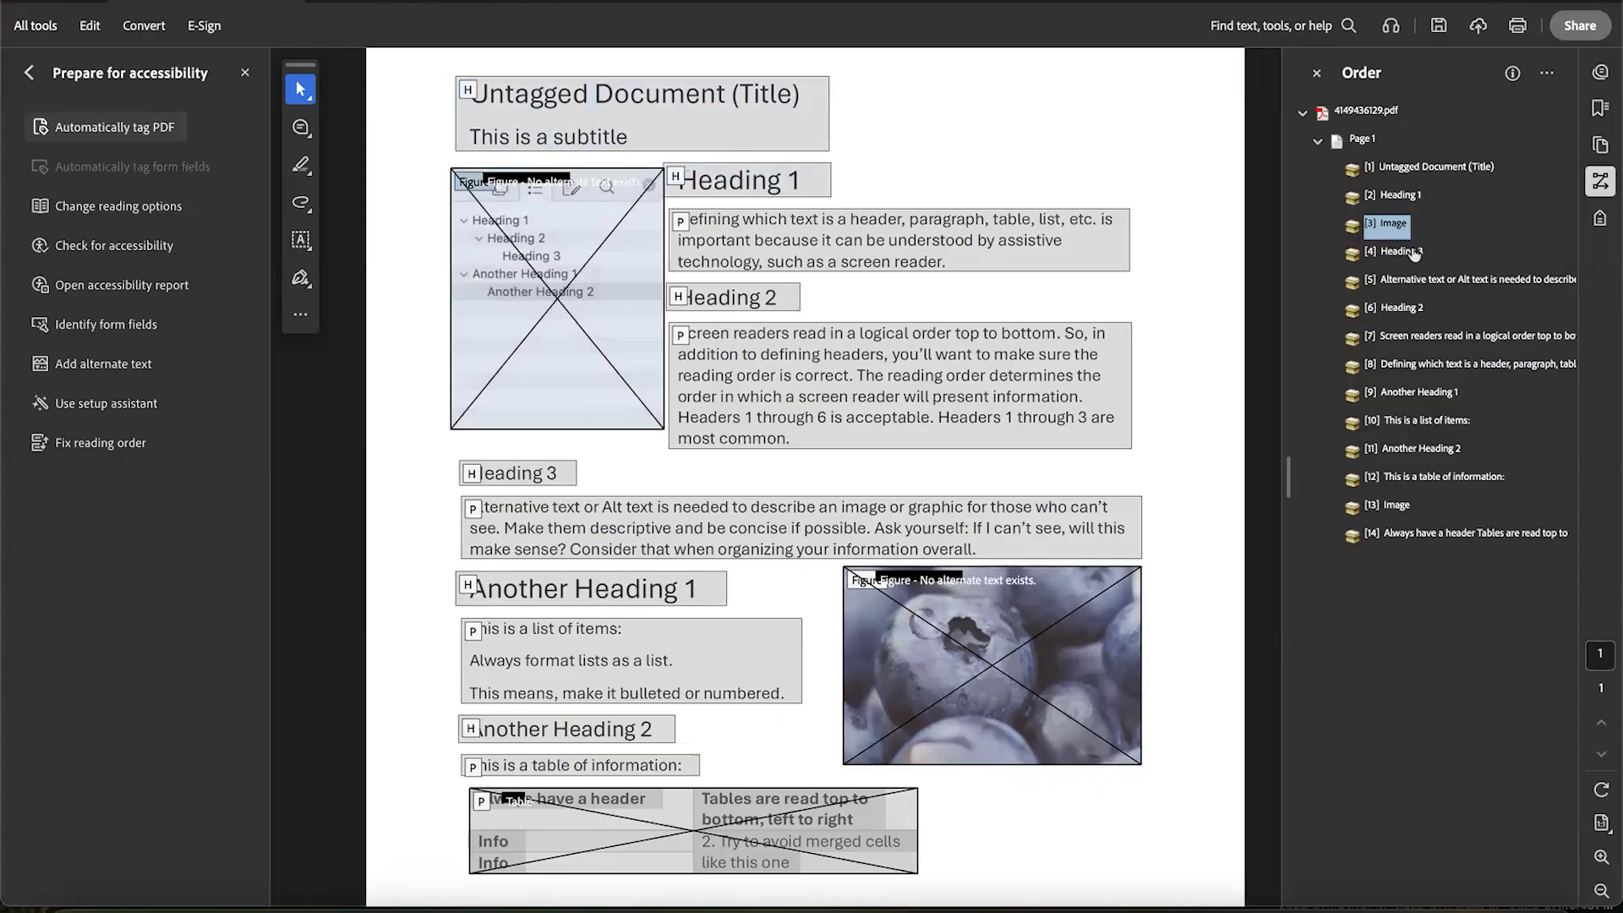
click(1412, 254)
click(1415, 282)
click(1417, 311)
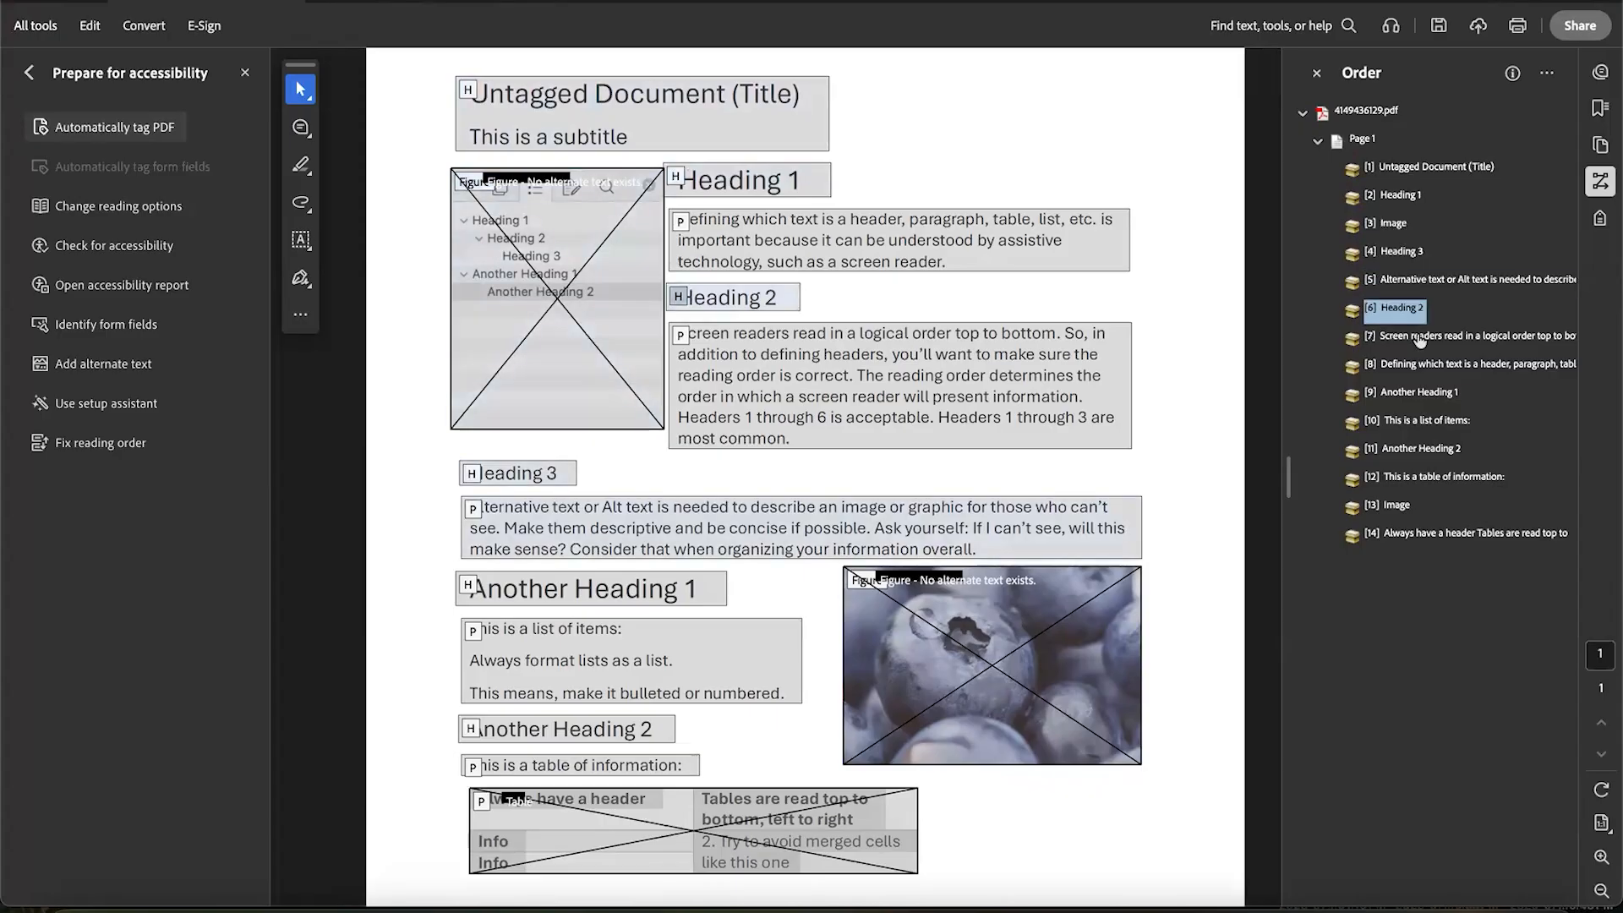
click(1420, 338)
click(1420, 372)
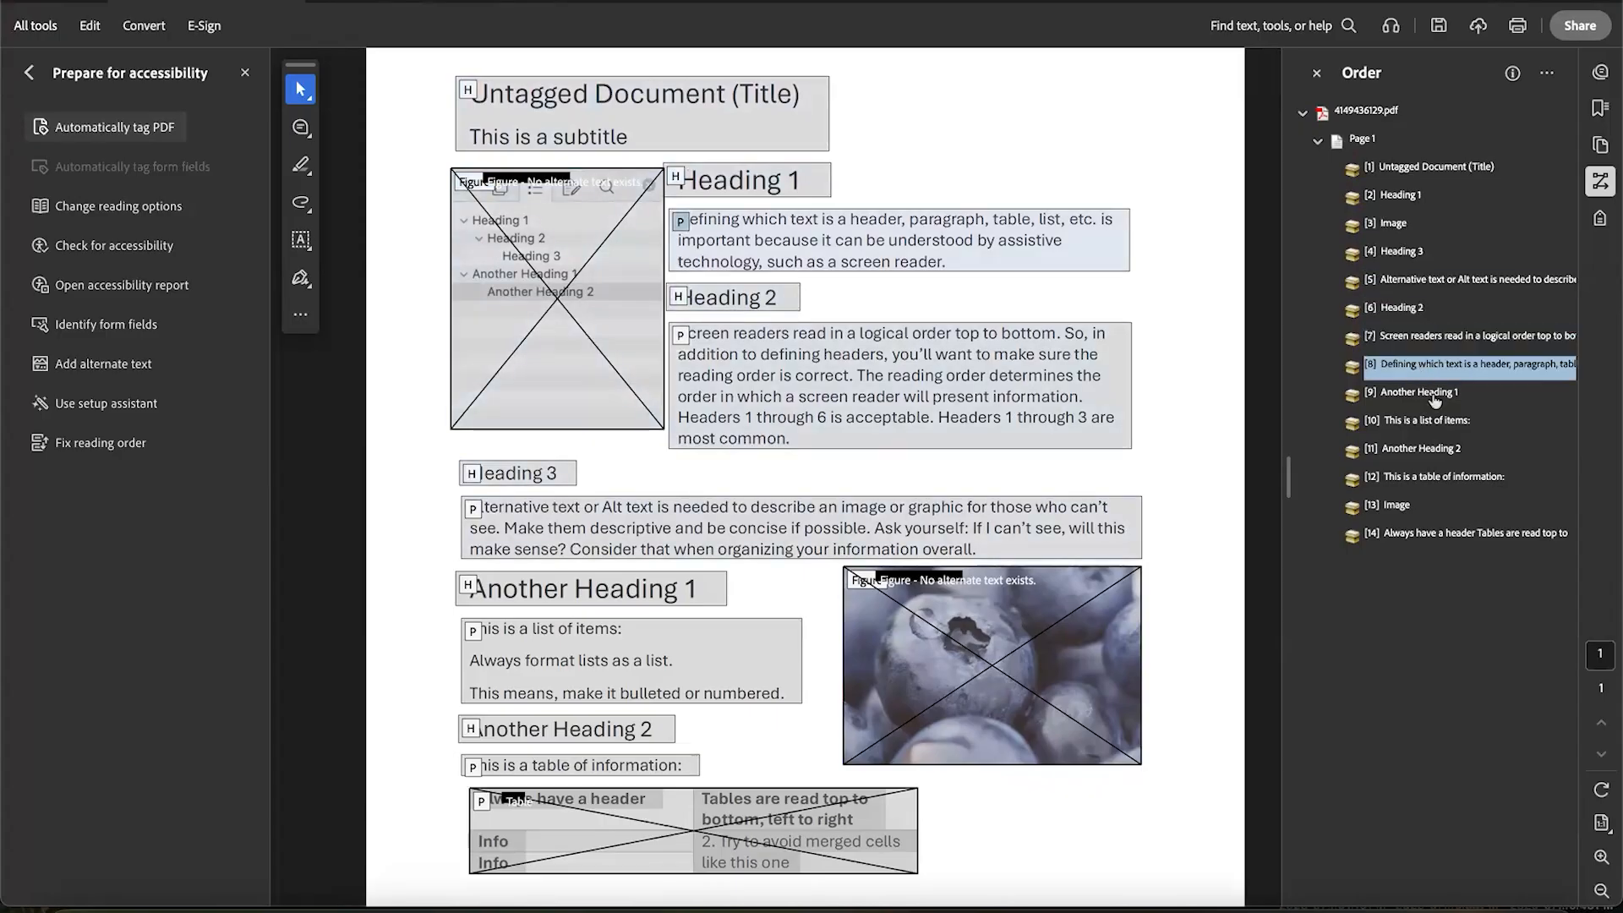
click(1418, 394)
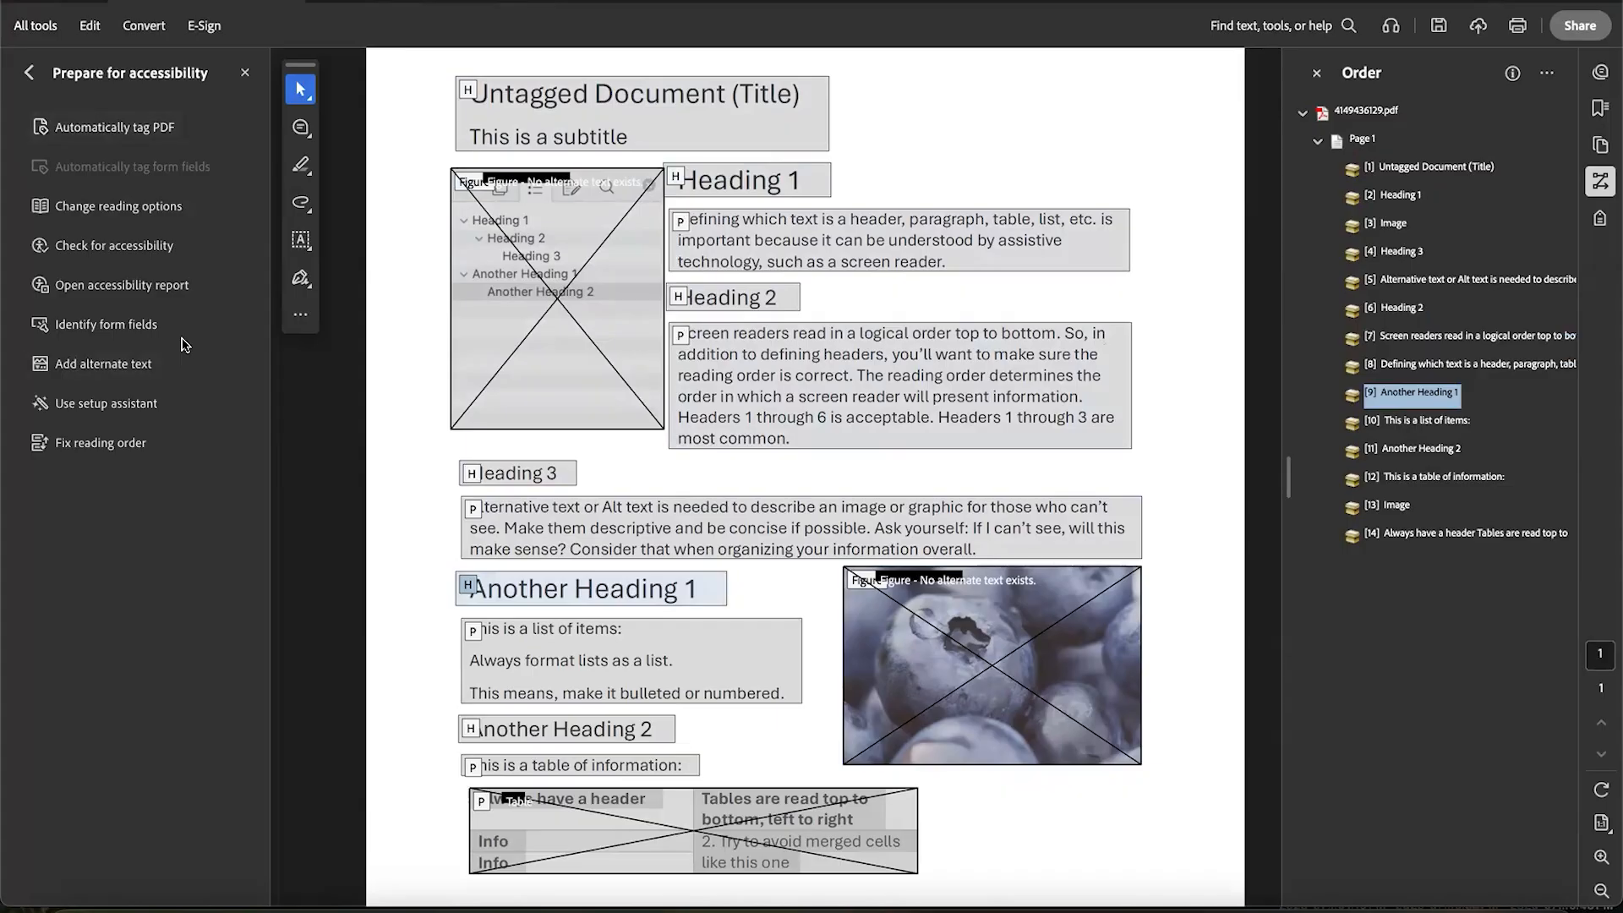
Open the Fix reading order tool beside the page and label the content groups by page content order instead of structure types
click(115, 445)
drag(876, 171, 312, 159)
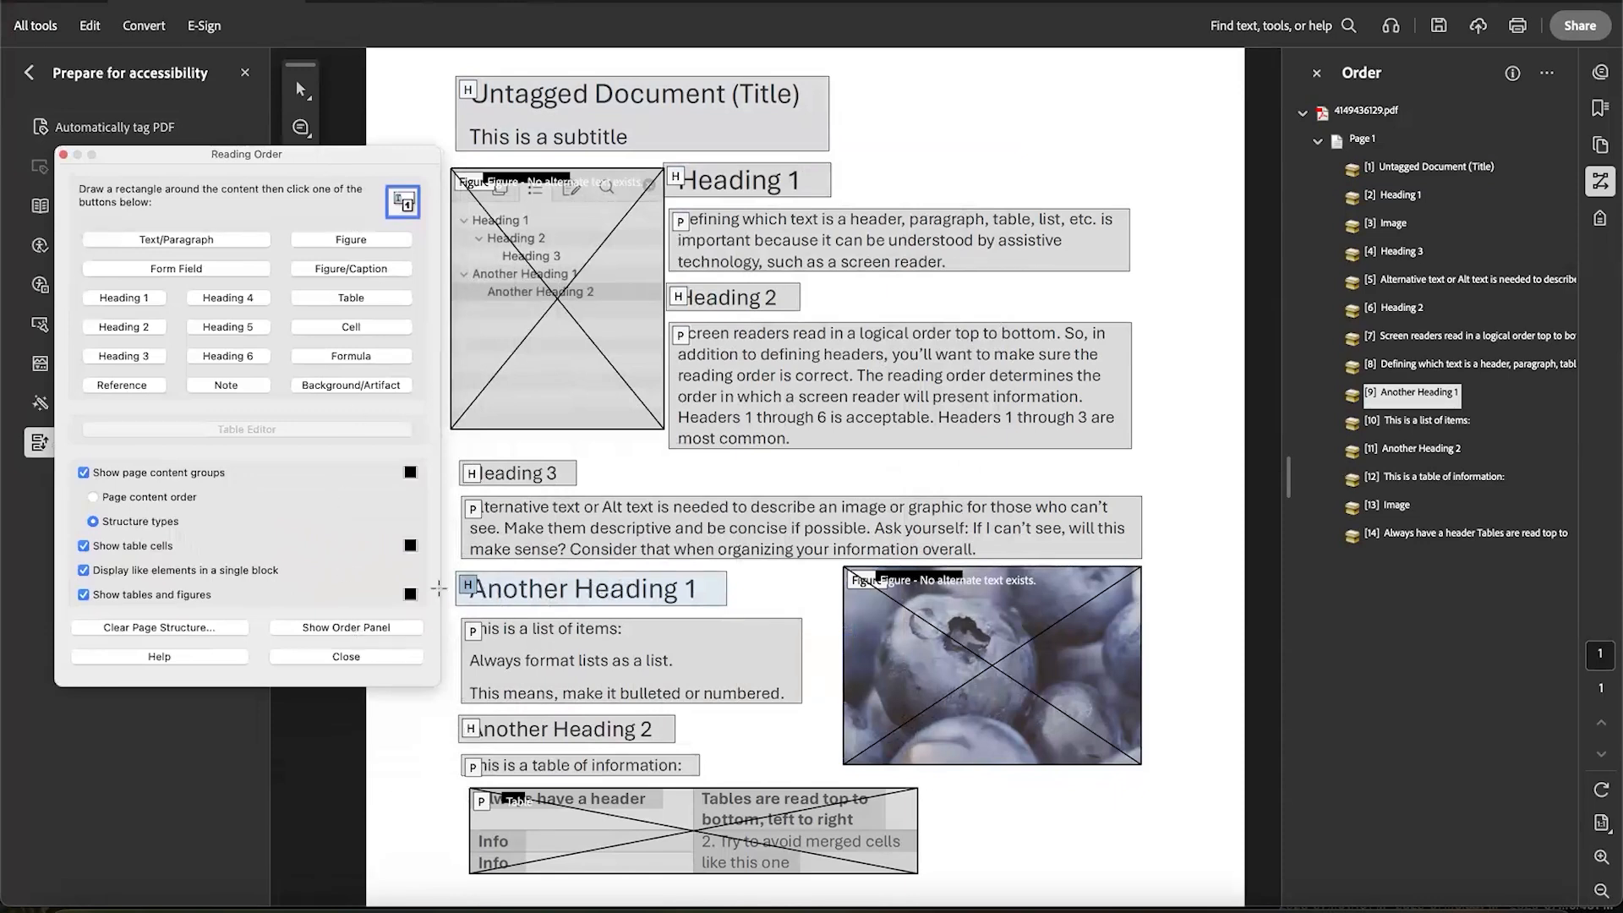
click(370, 630)
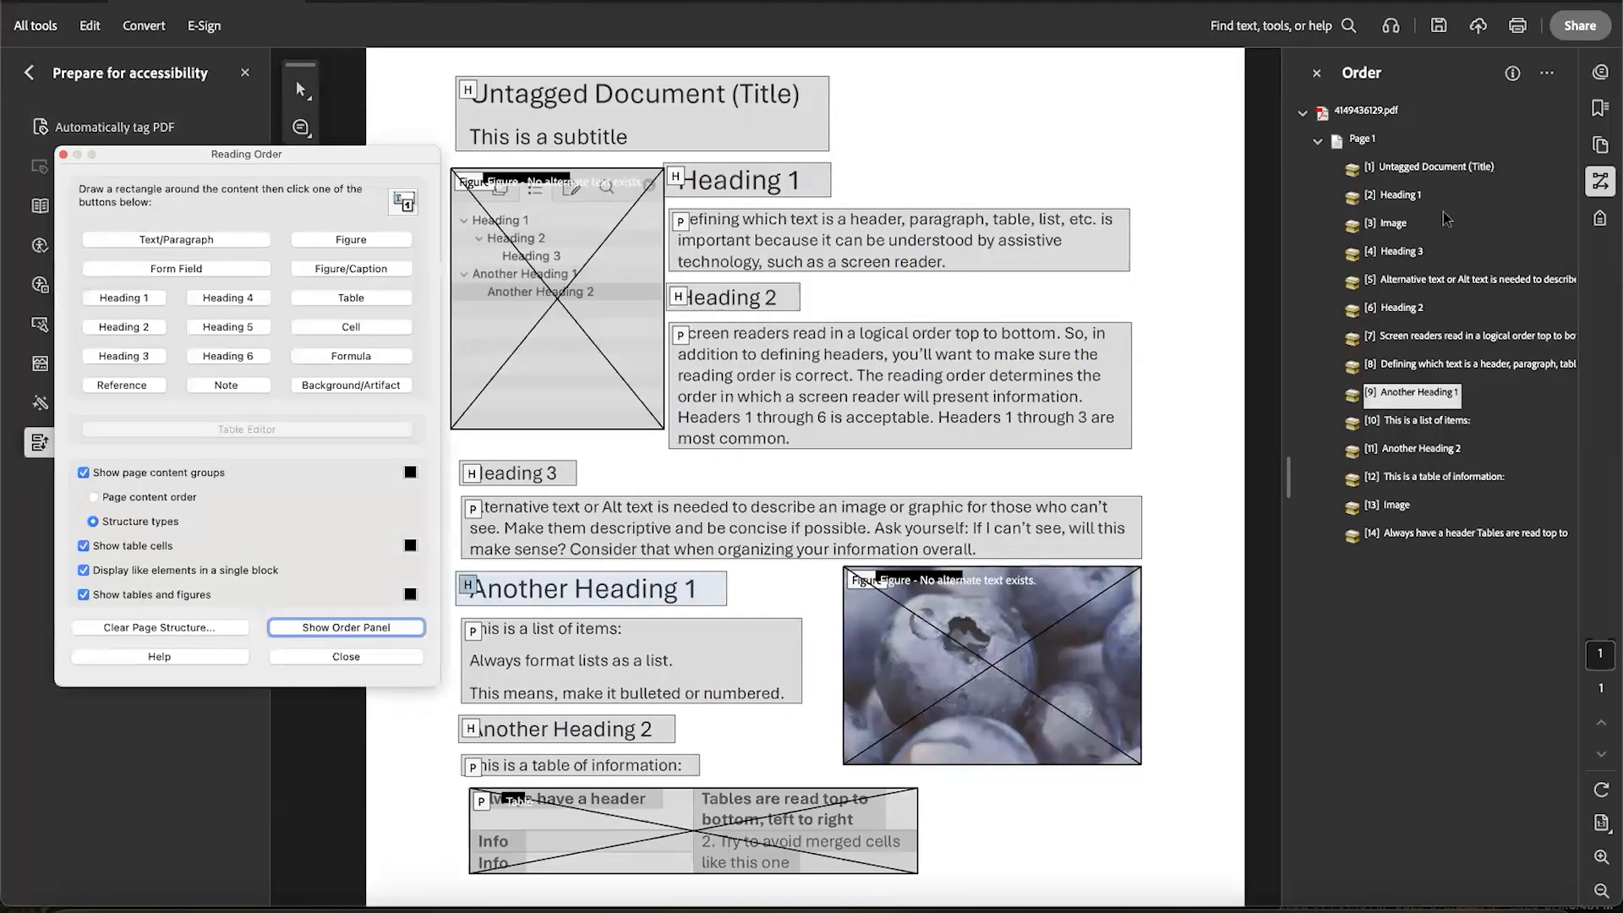
click(1436, 166)
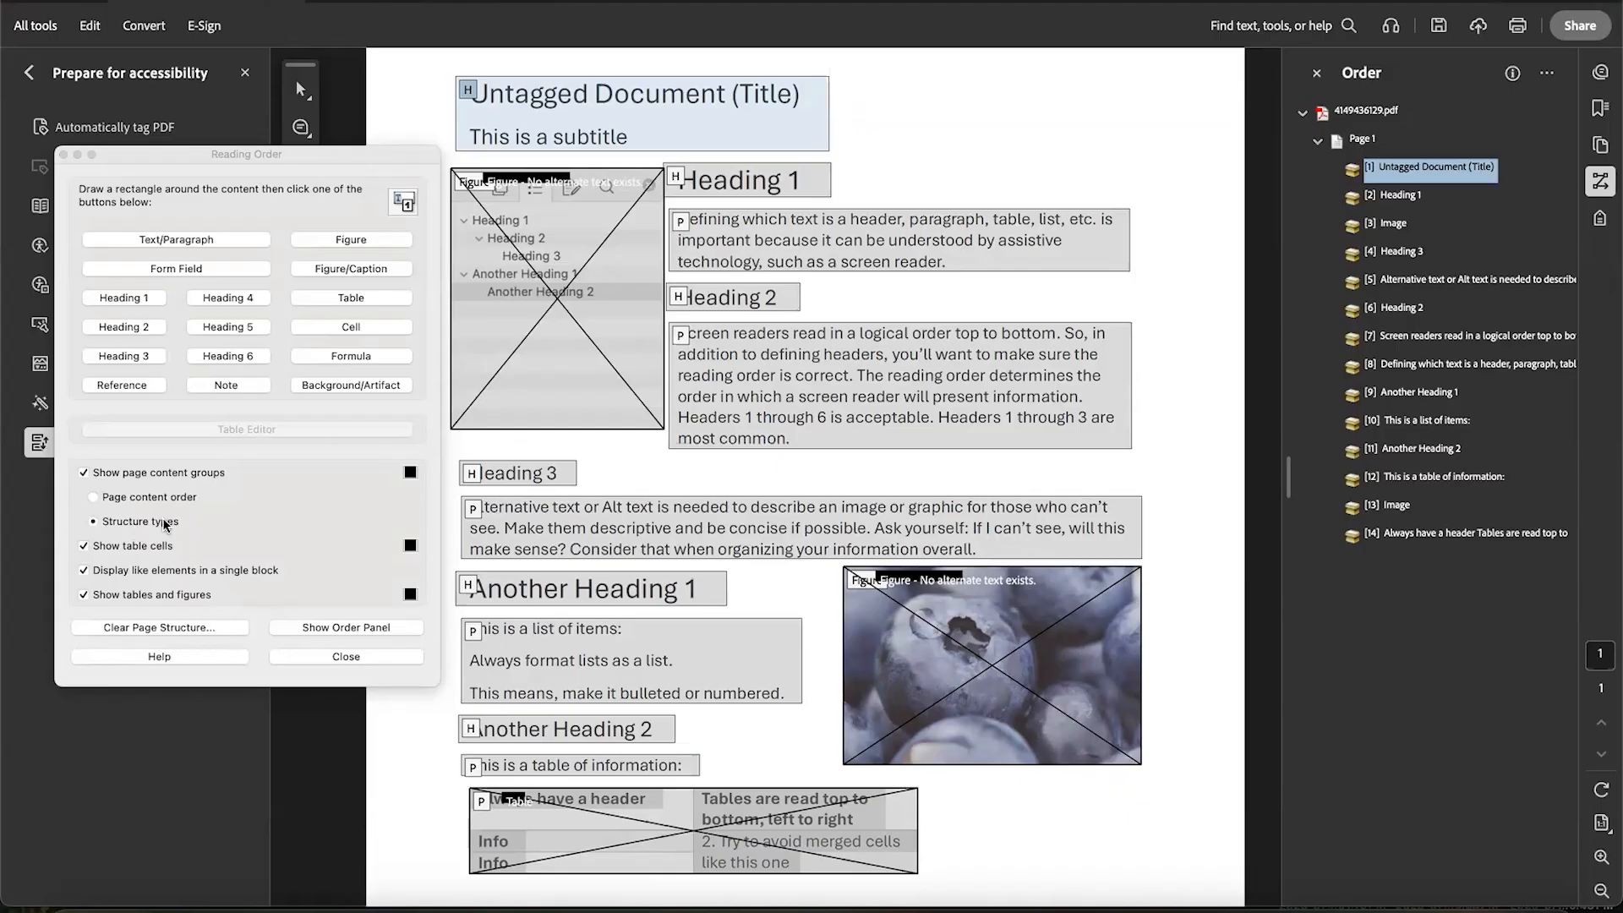
click(93, 497)
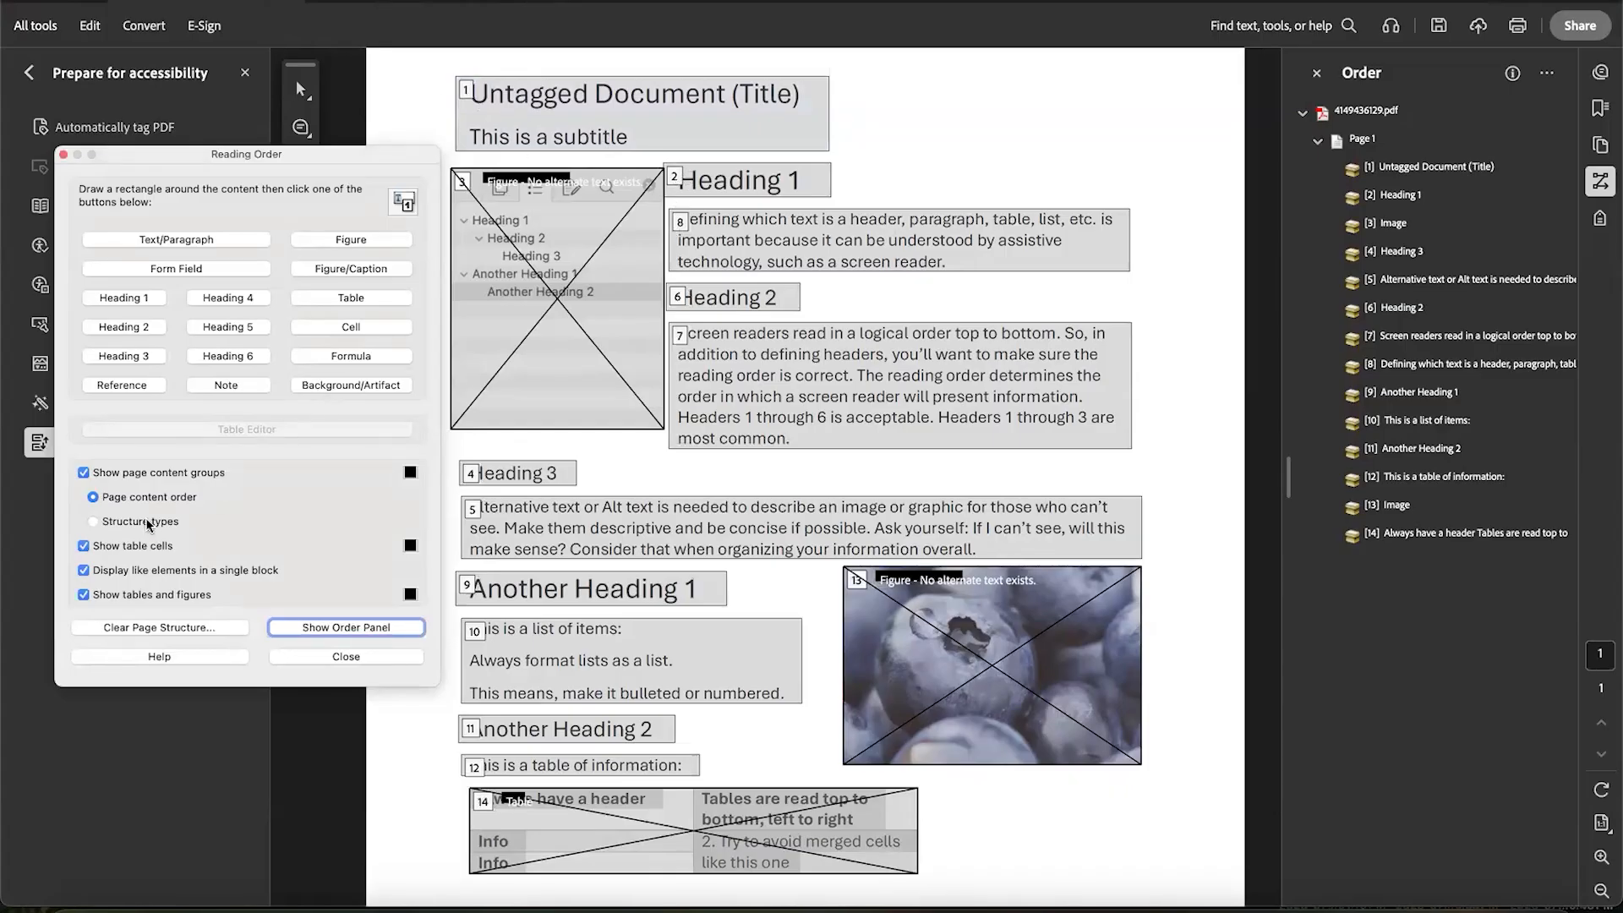
Move the first image's entry above Heading 1 in the reading order, directly after the document title
click(1437, 169)
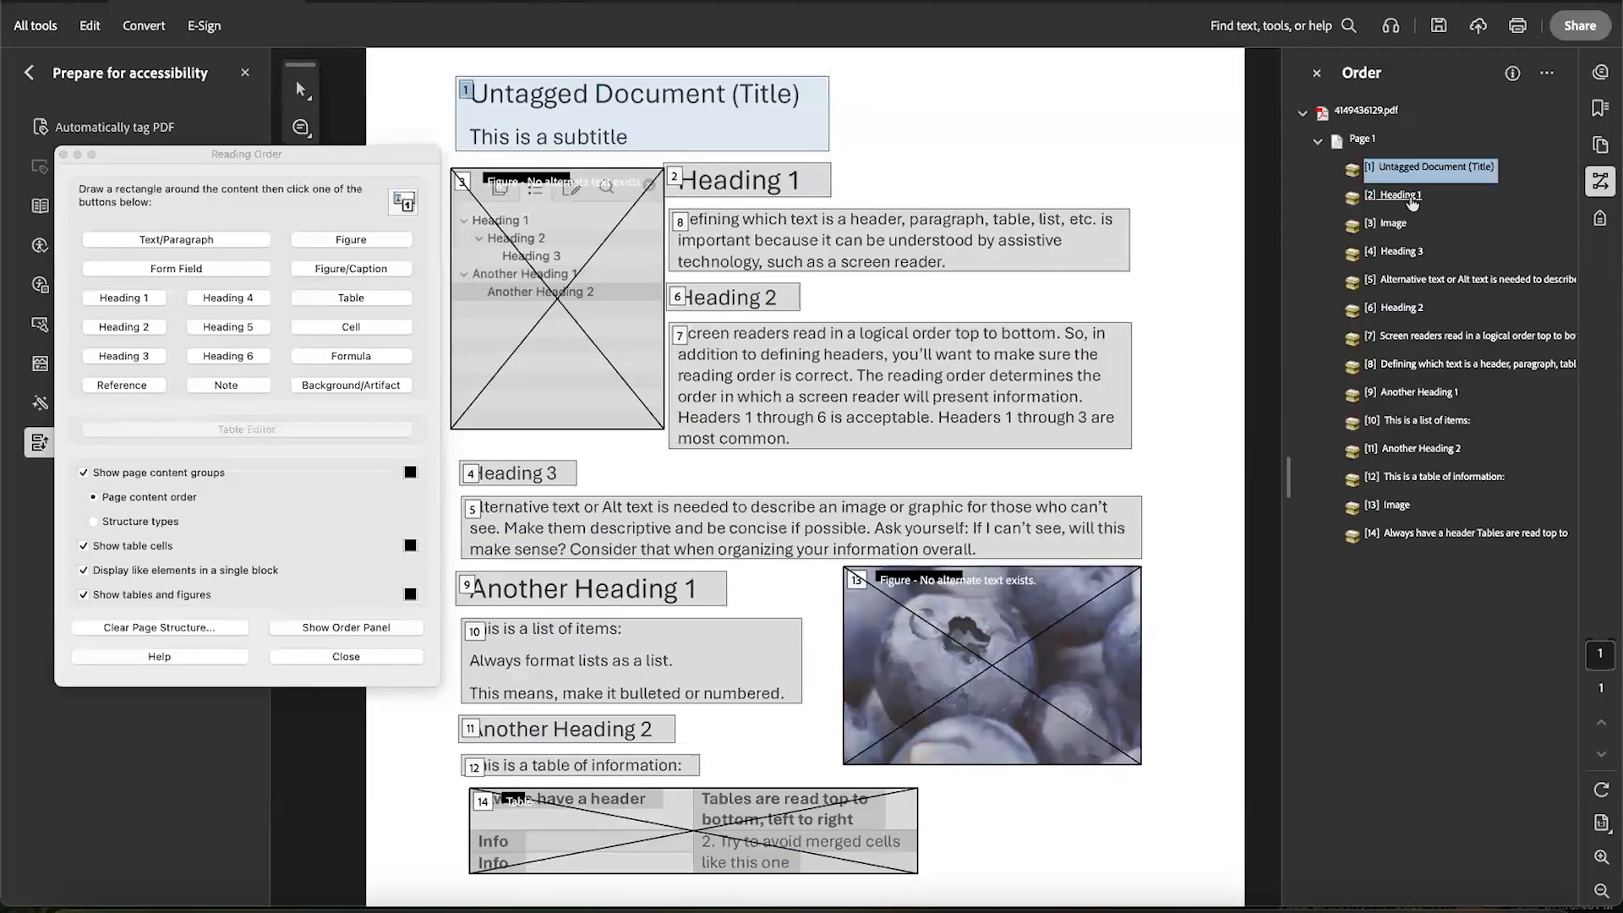
click(1406, 203)
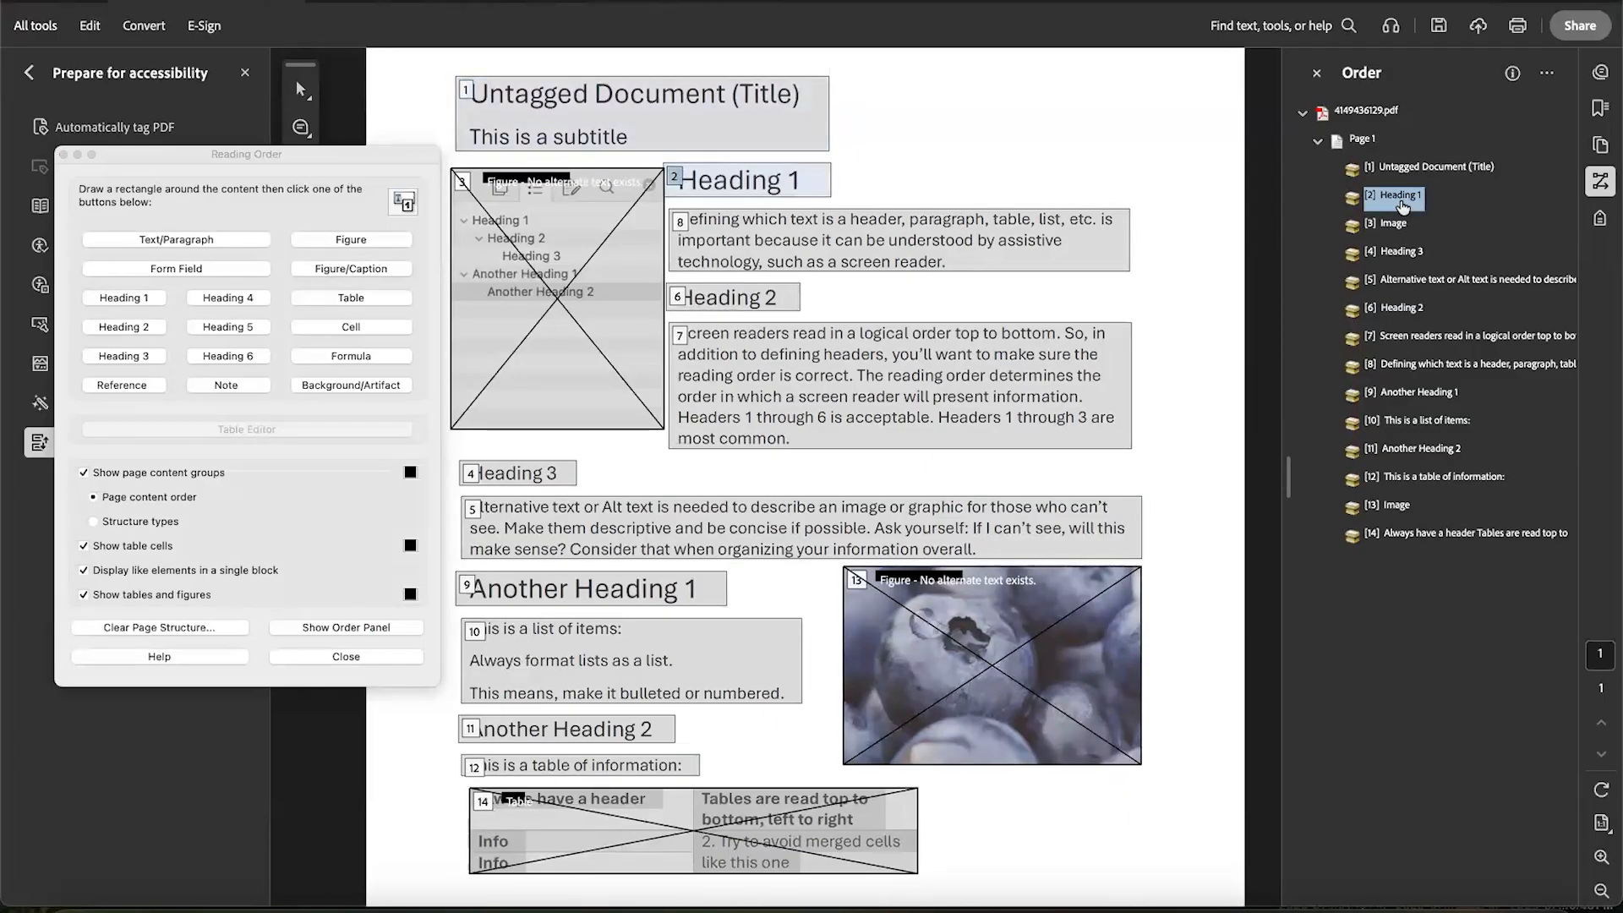
click(1396, 230)
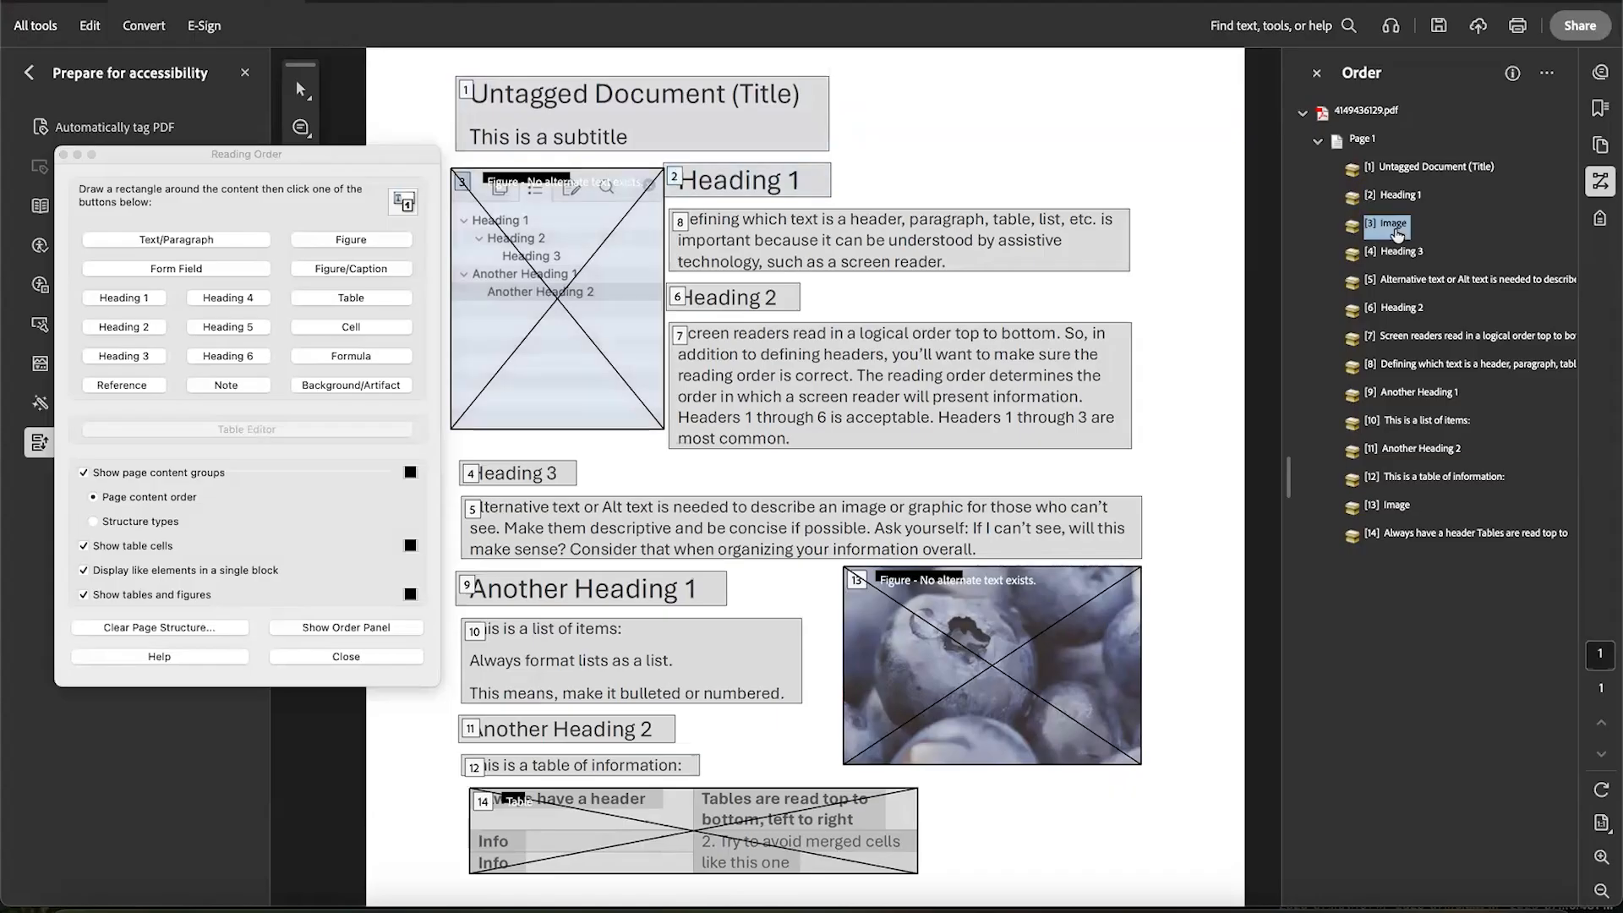
drag(1396, 235, 1396, 188)
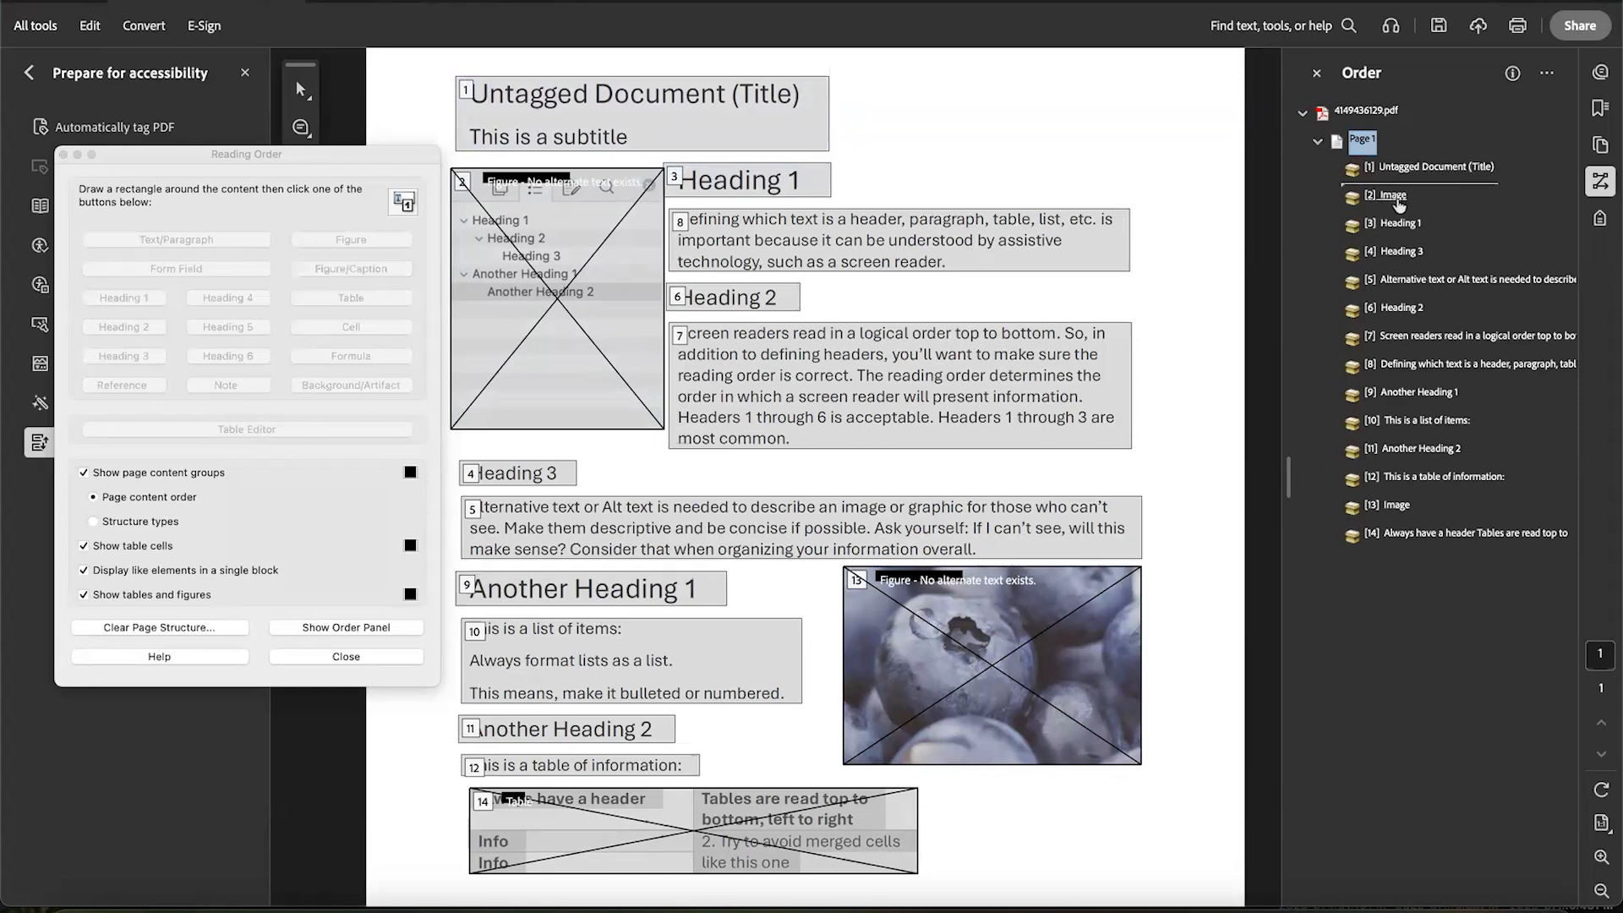
Move the paragraph starting "Defining which text is a header" directly after Heading 1 in the reading order, before Heading 3
click(1399, 169)
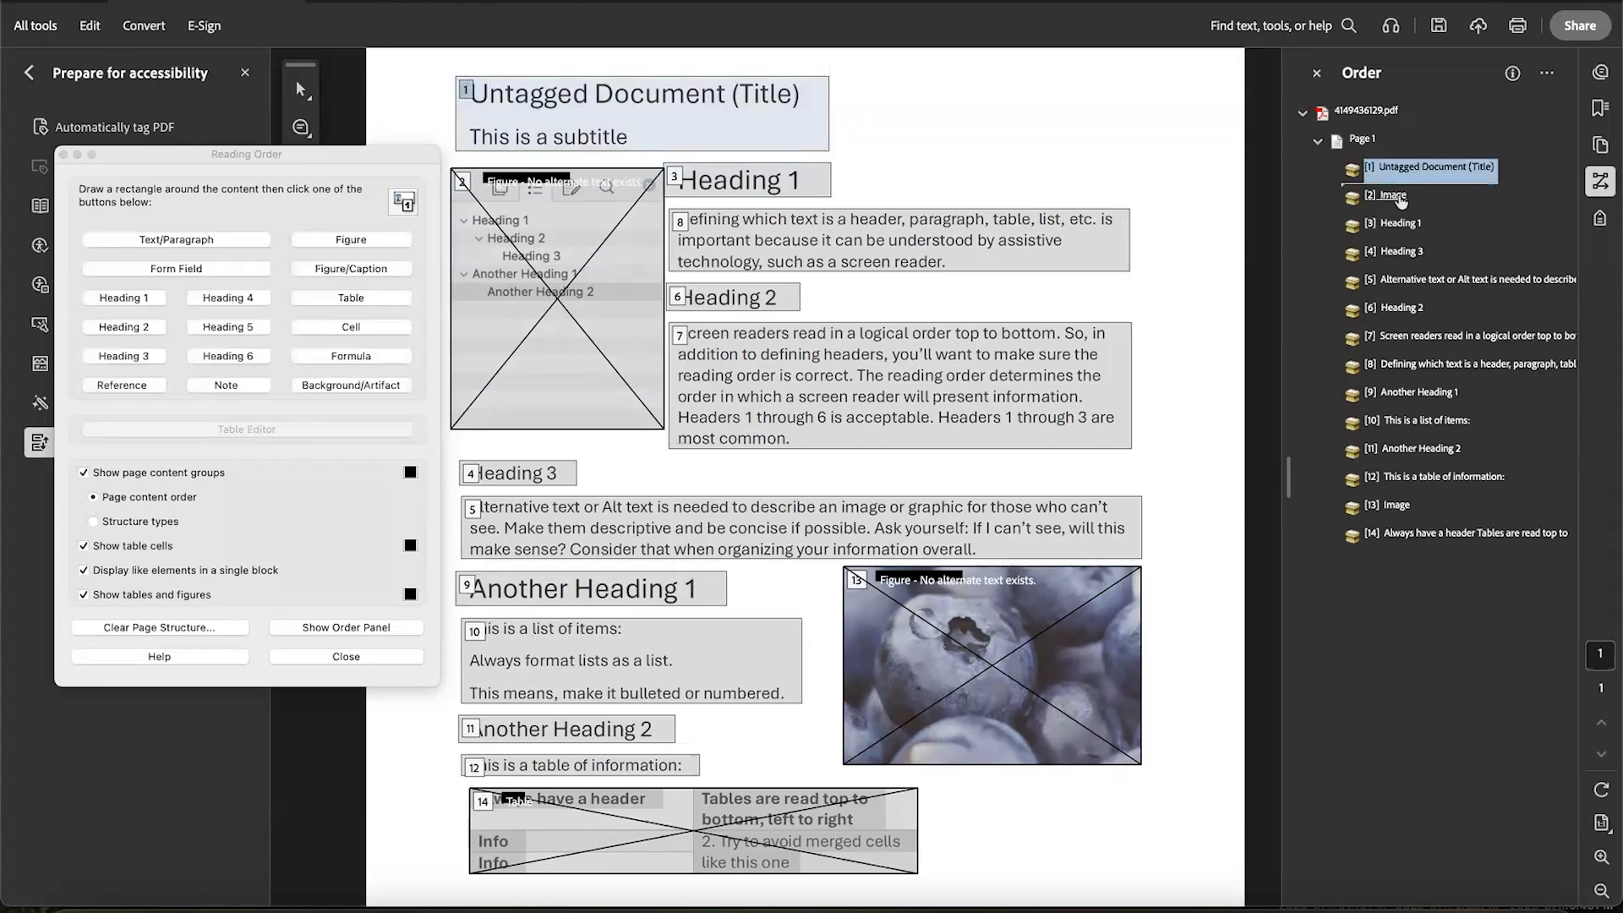
click(1397, 196)
click(1404, 228)
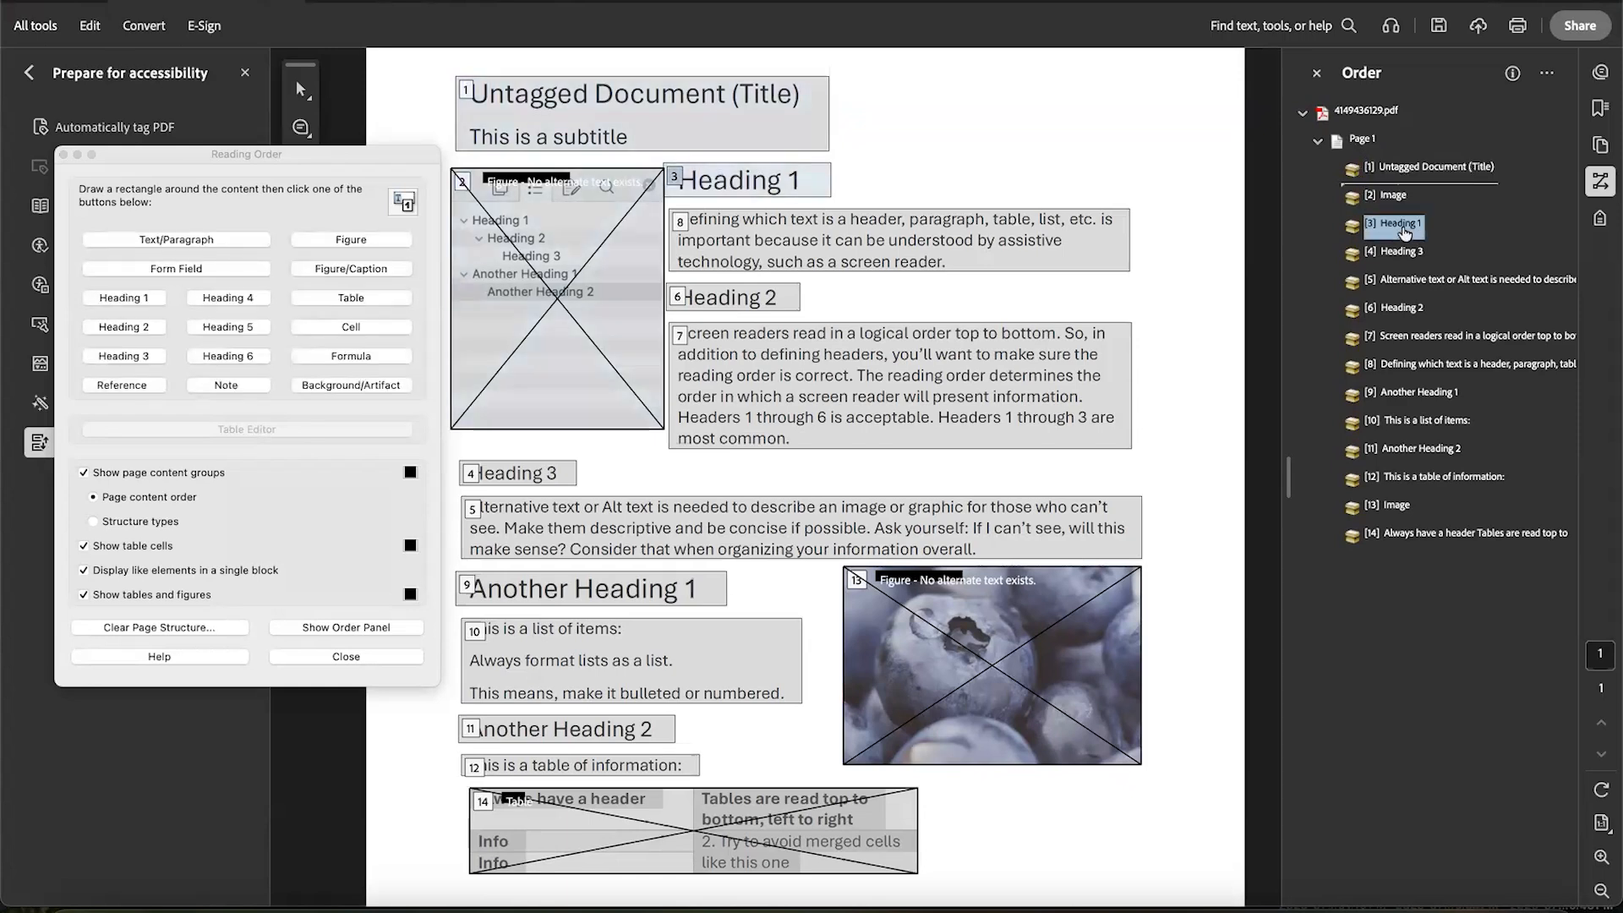
click(1403, 254)
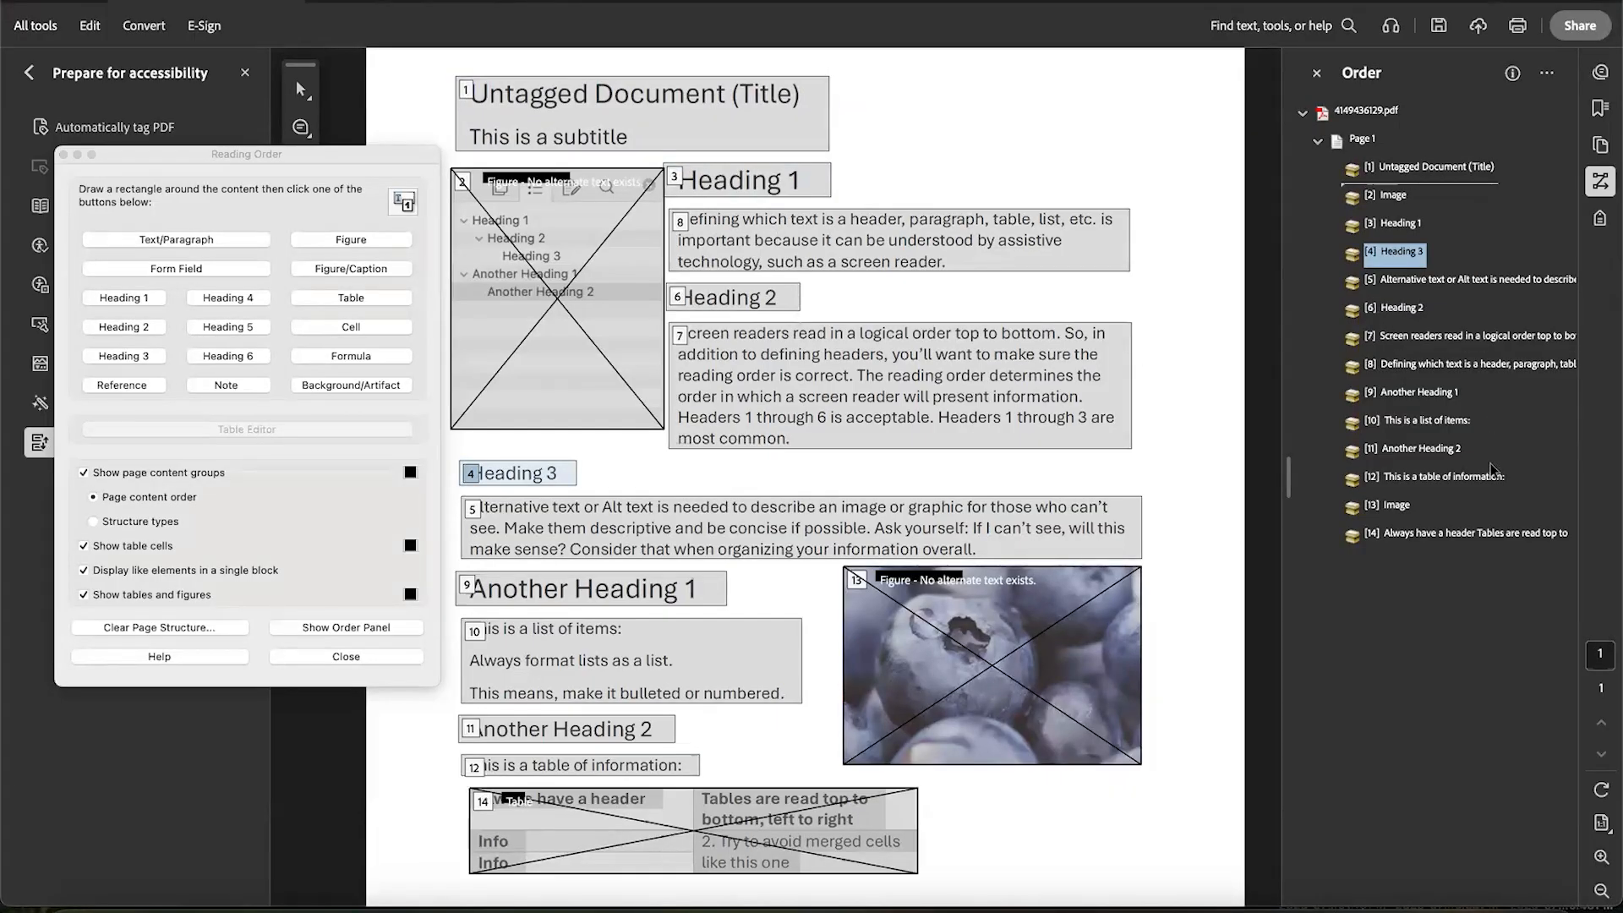
click(1456, 366)
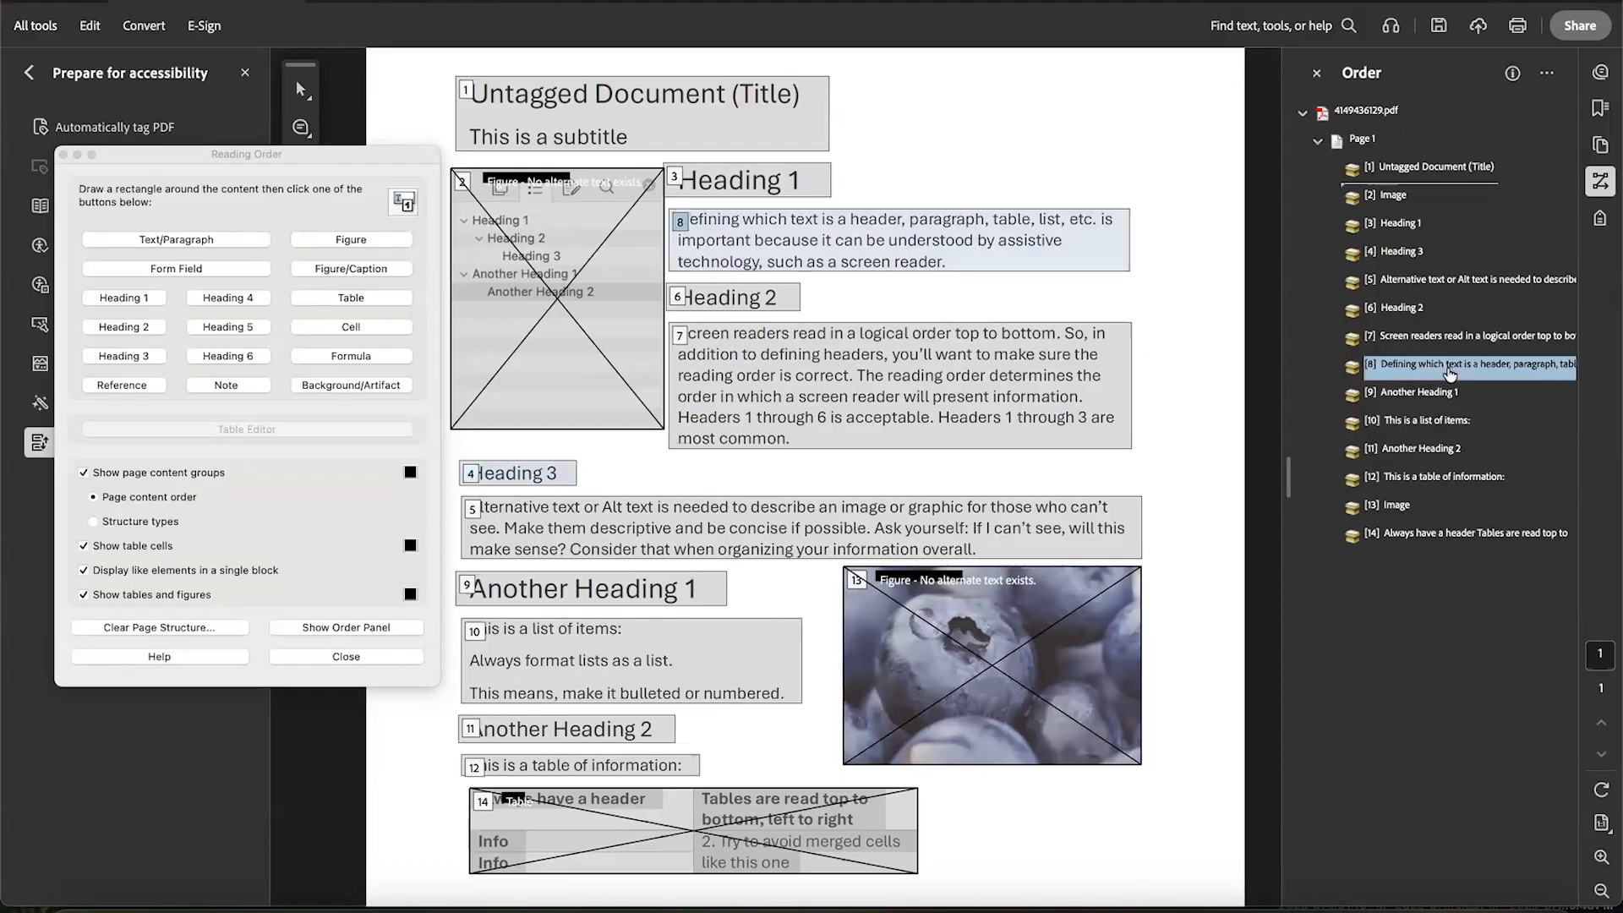
drag(1461, 371, 1402, 249)
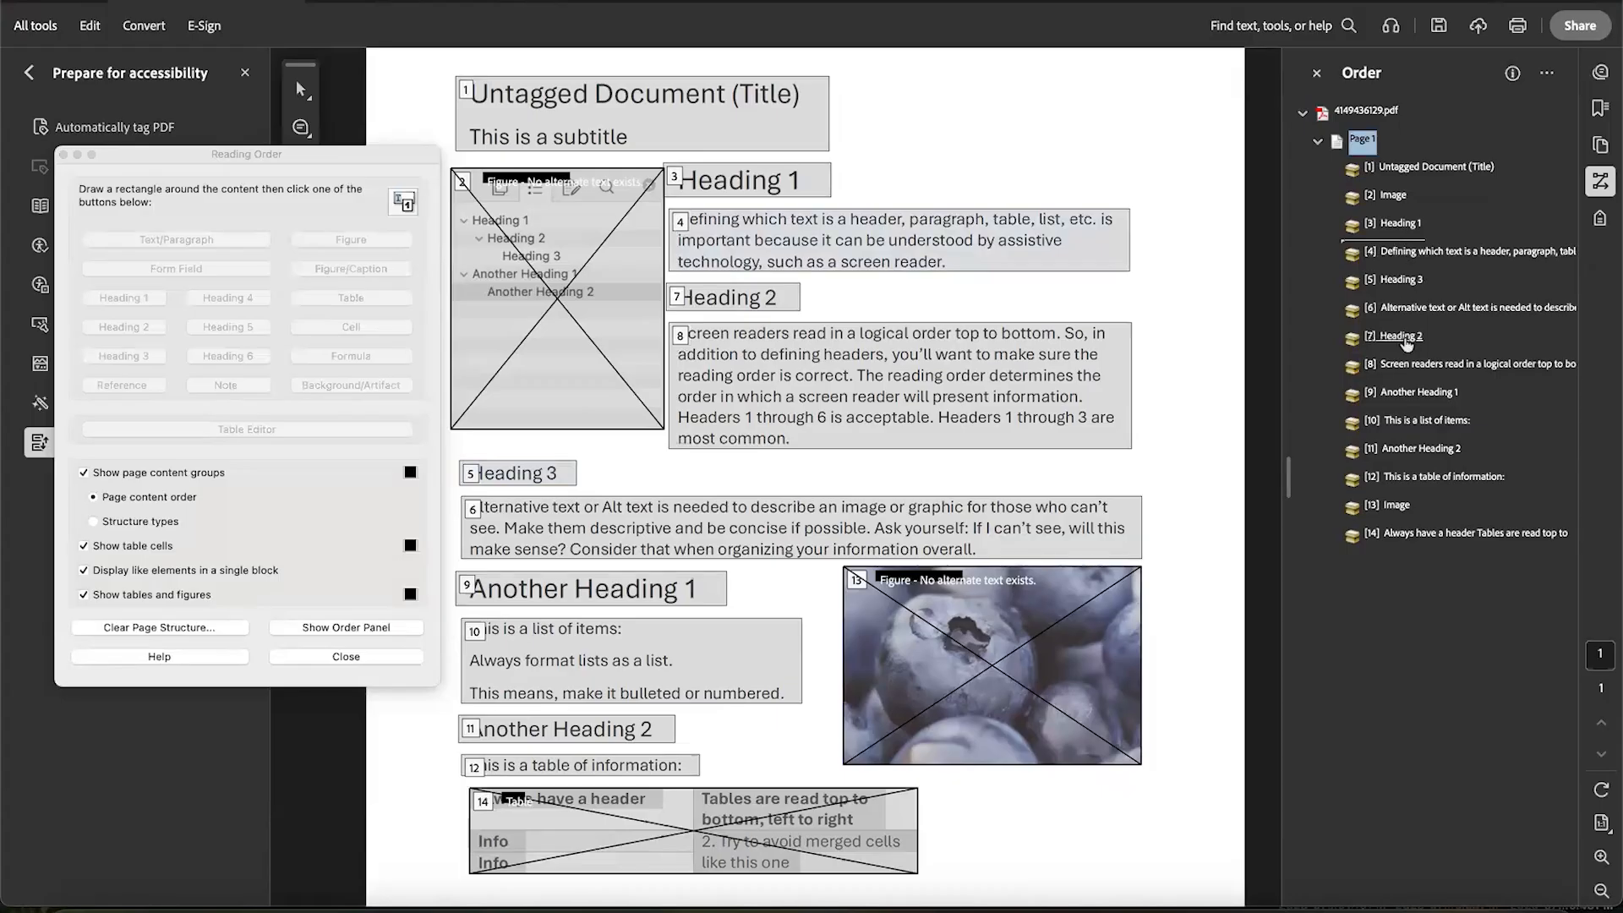
Move Heading 2 and its "Screen readers read in a logical order" paragraph before Heading 3 in the reading order
click(1403, 338)
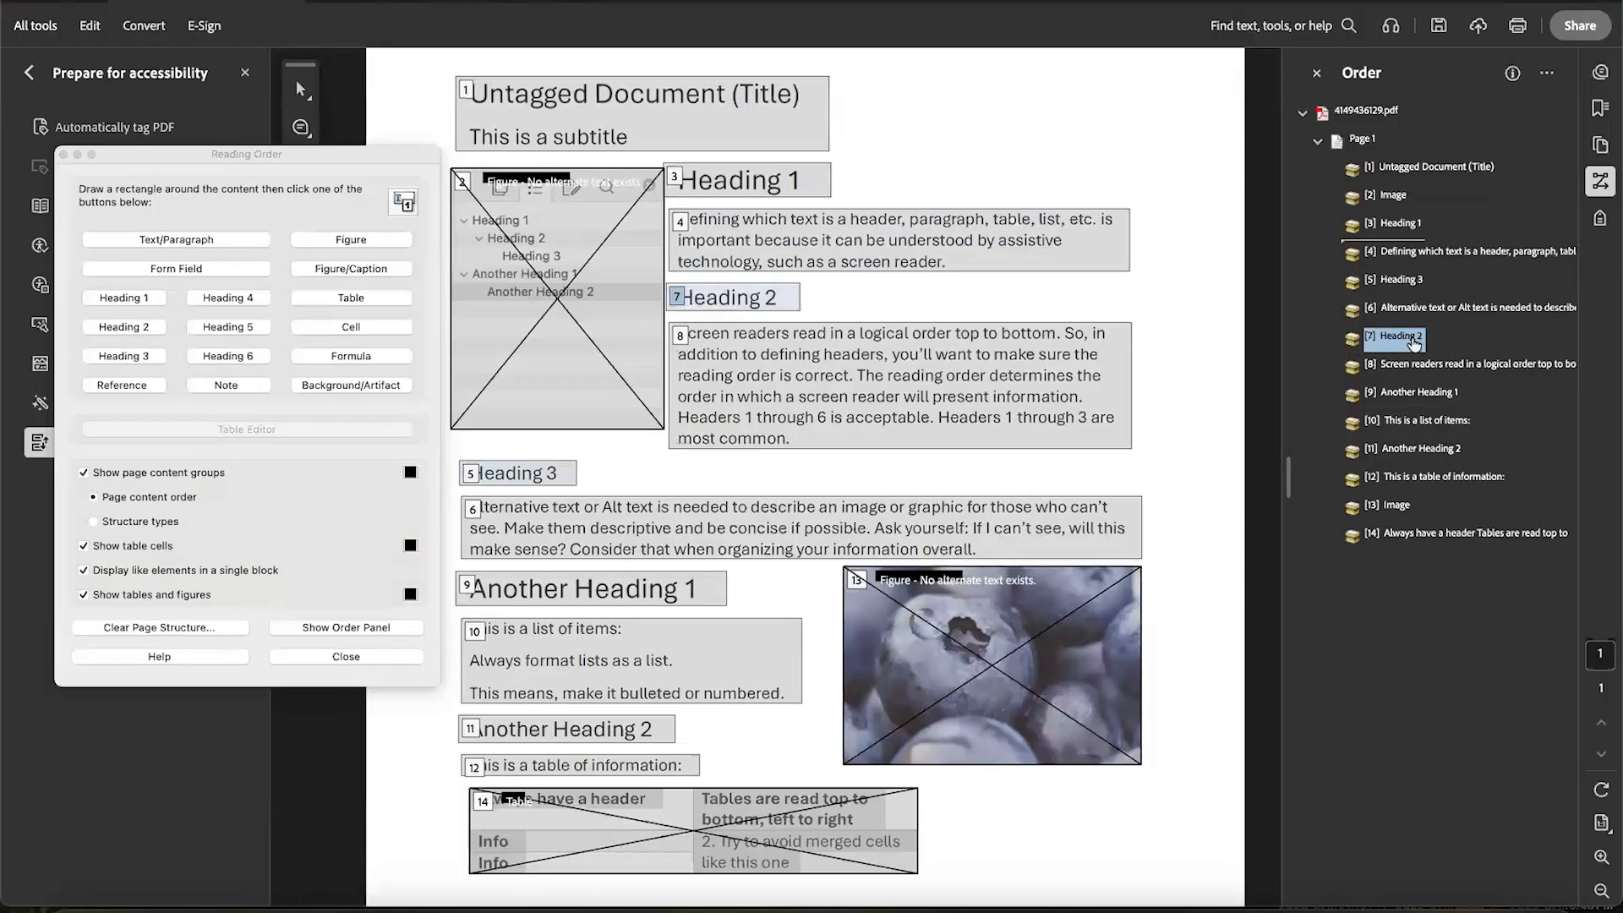
drag(1405, 298, 1402, 275)
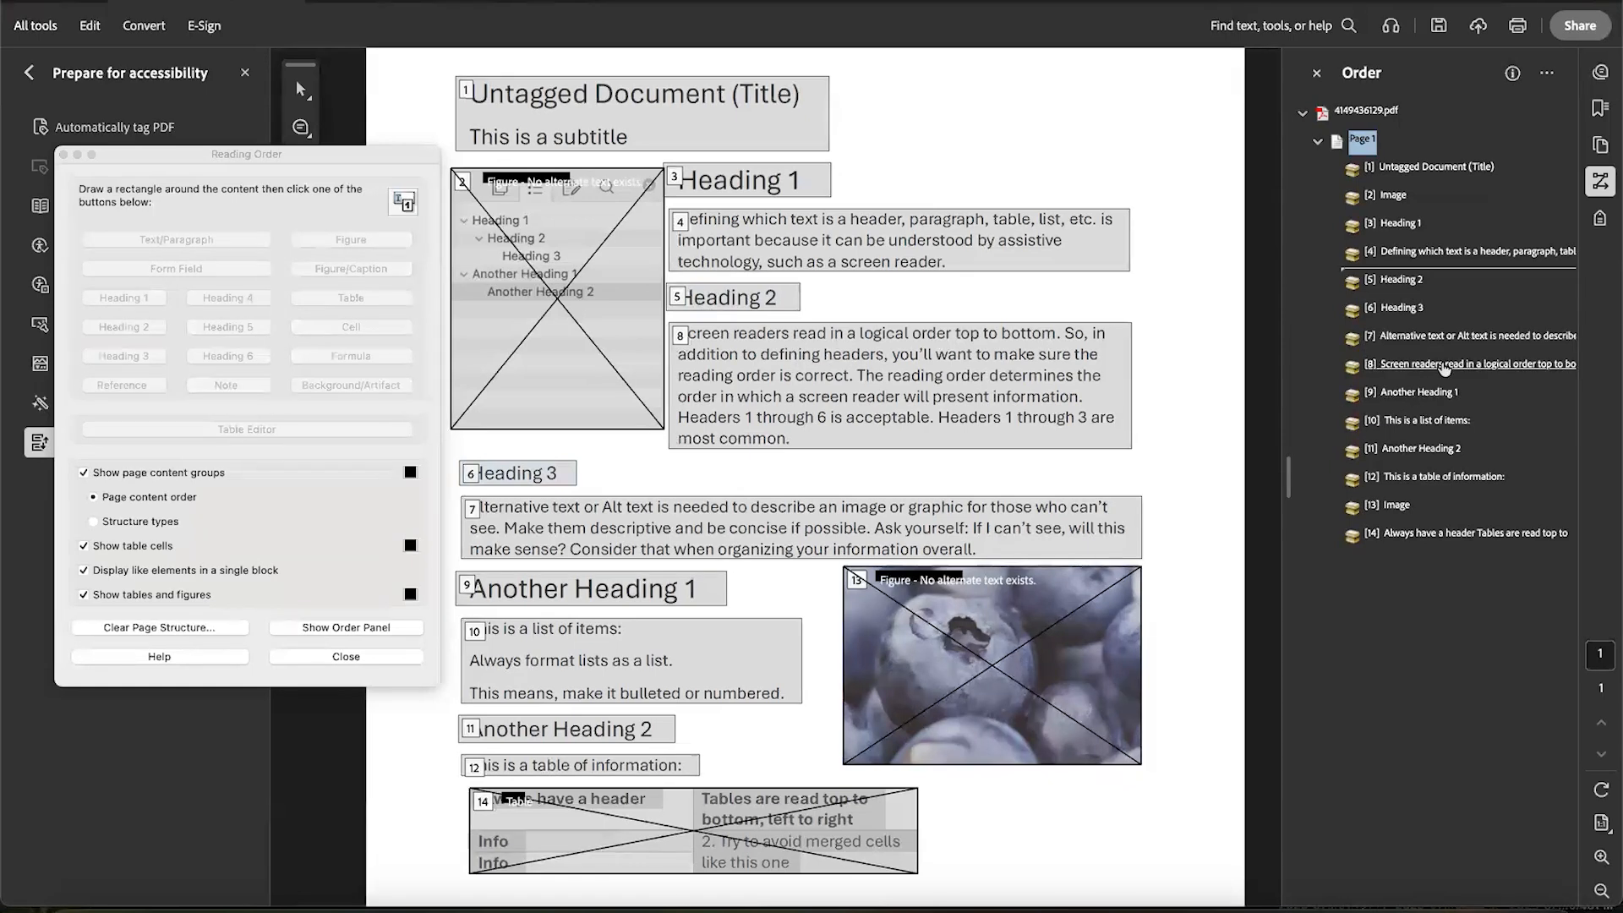
click(1444, 367)
drag(1400, 301, 1400, 296)
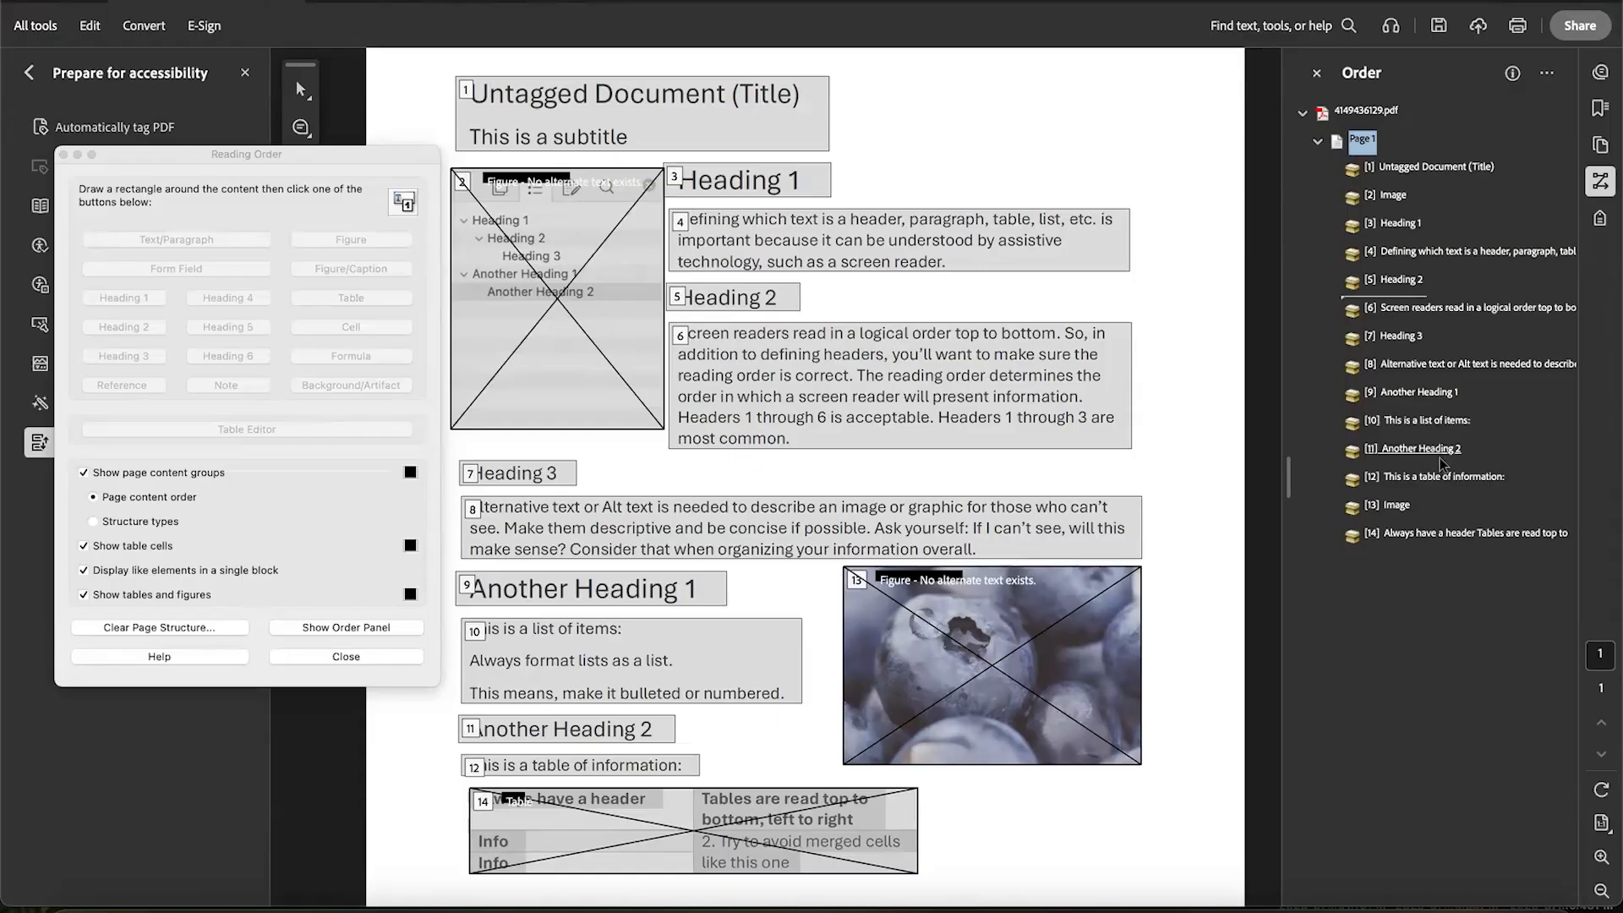
Move the blueberry image before Another Heading 1 in the reading order, directly after the "Alternative text or Alt text" paragraph
click(1437, 364)
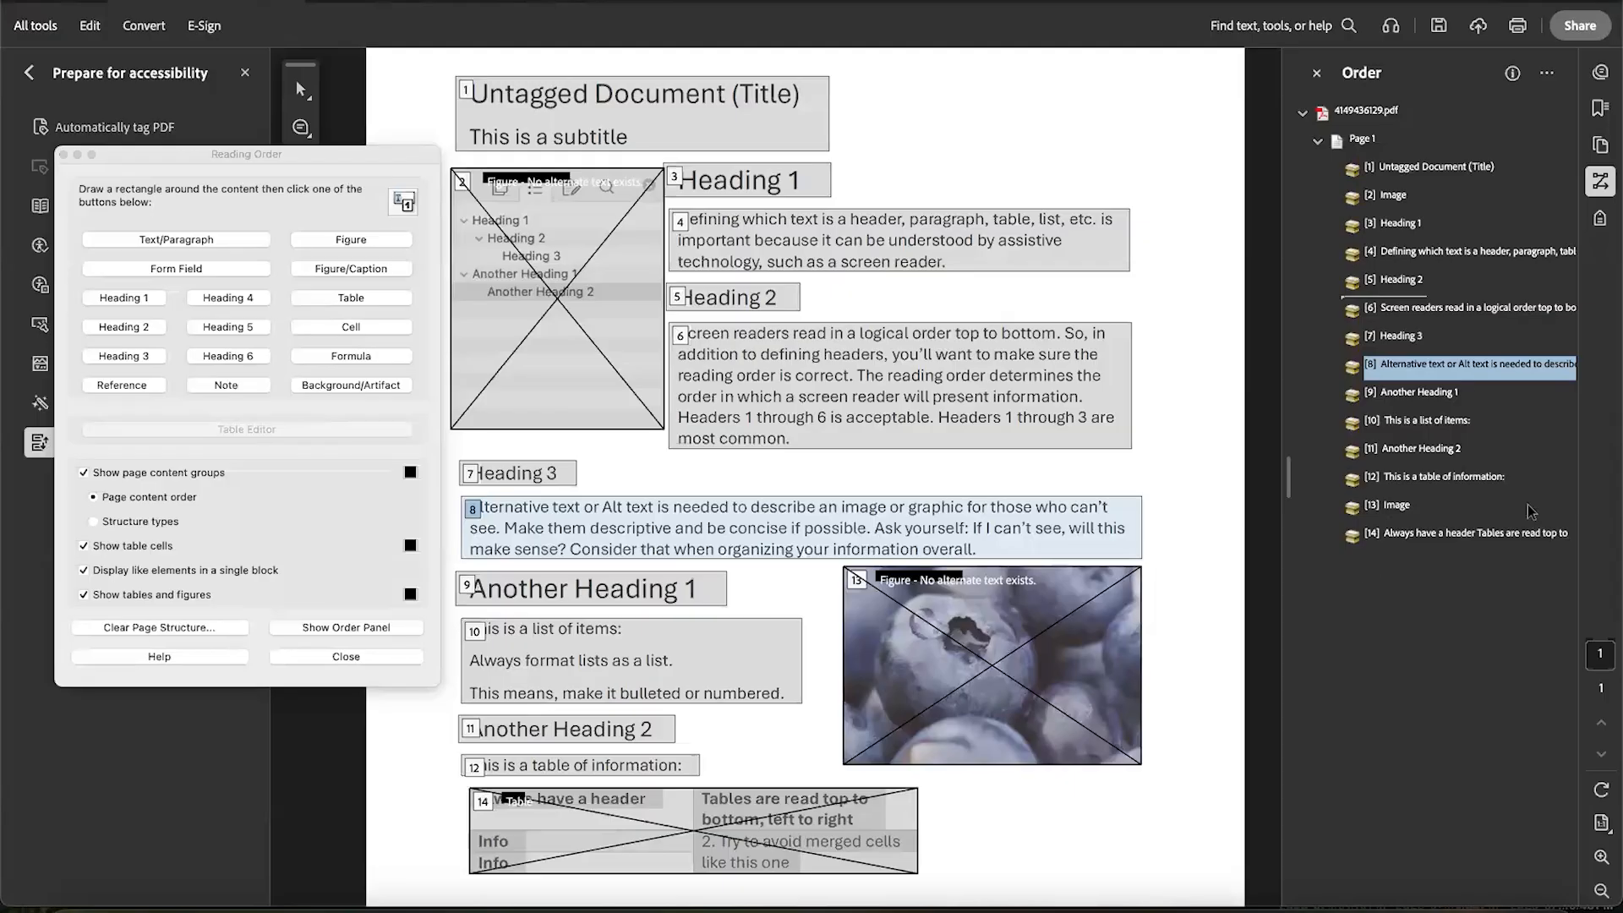
click(1399, 507)
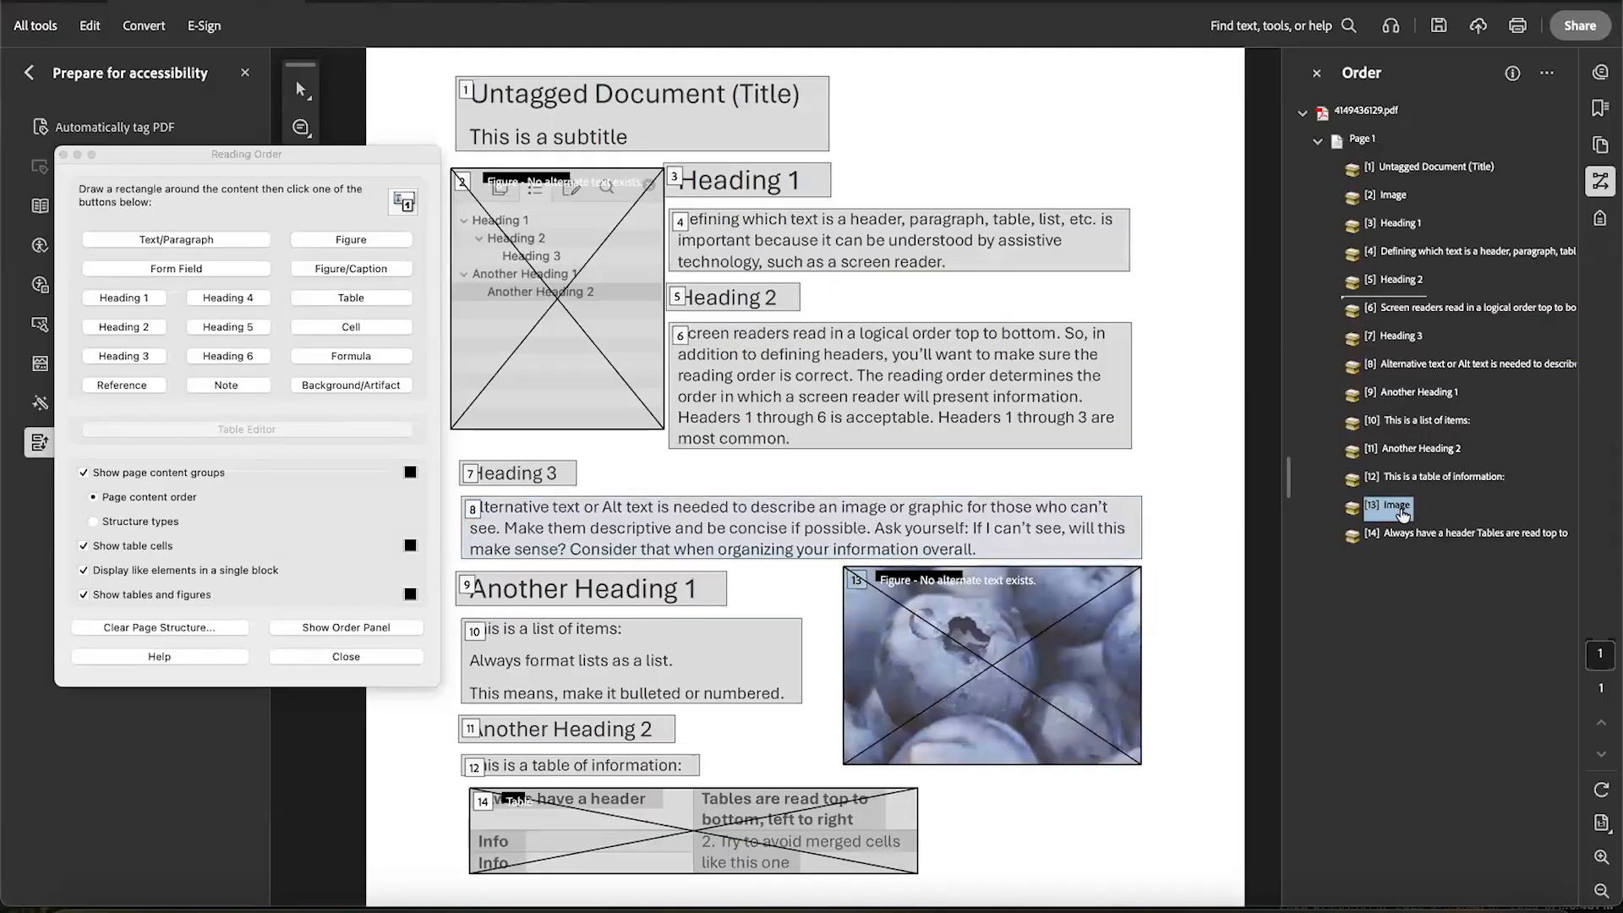
drag(1401, 513, 1386, 389)
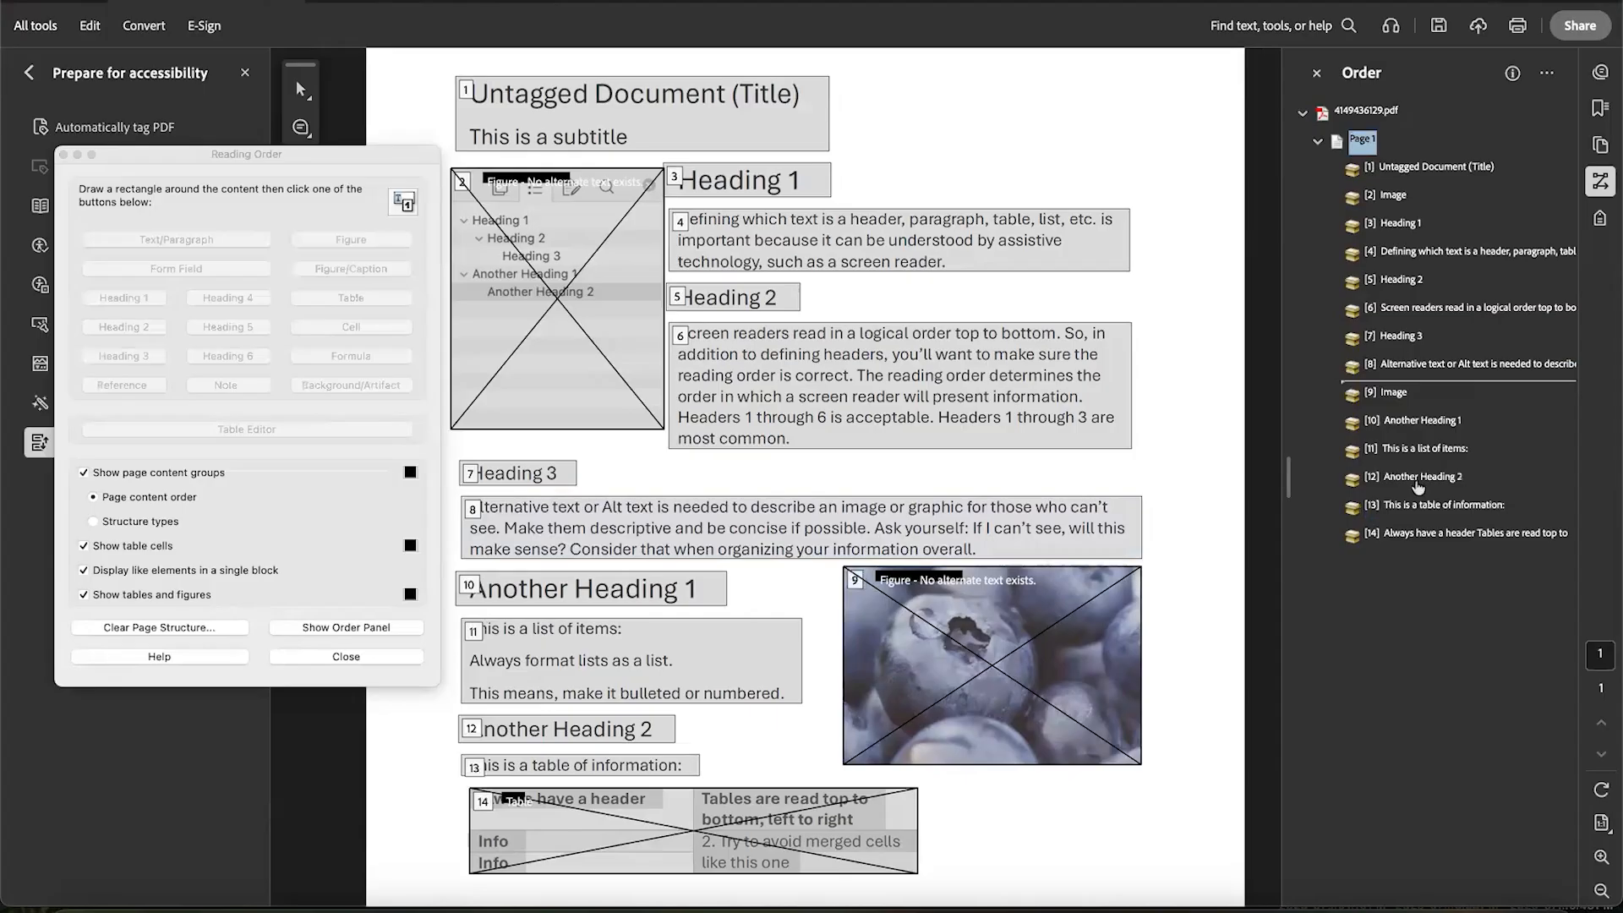
click(1406, 432)
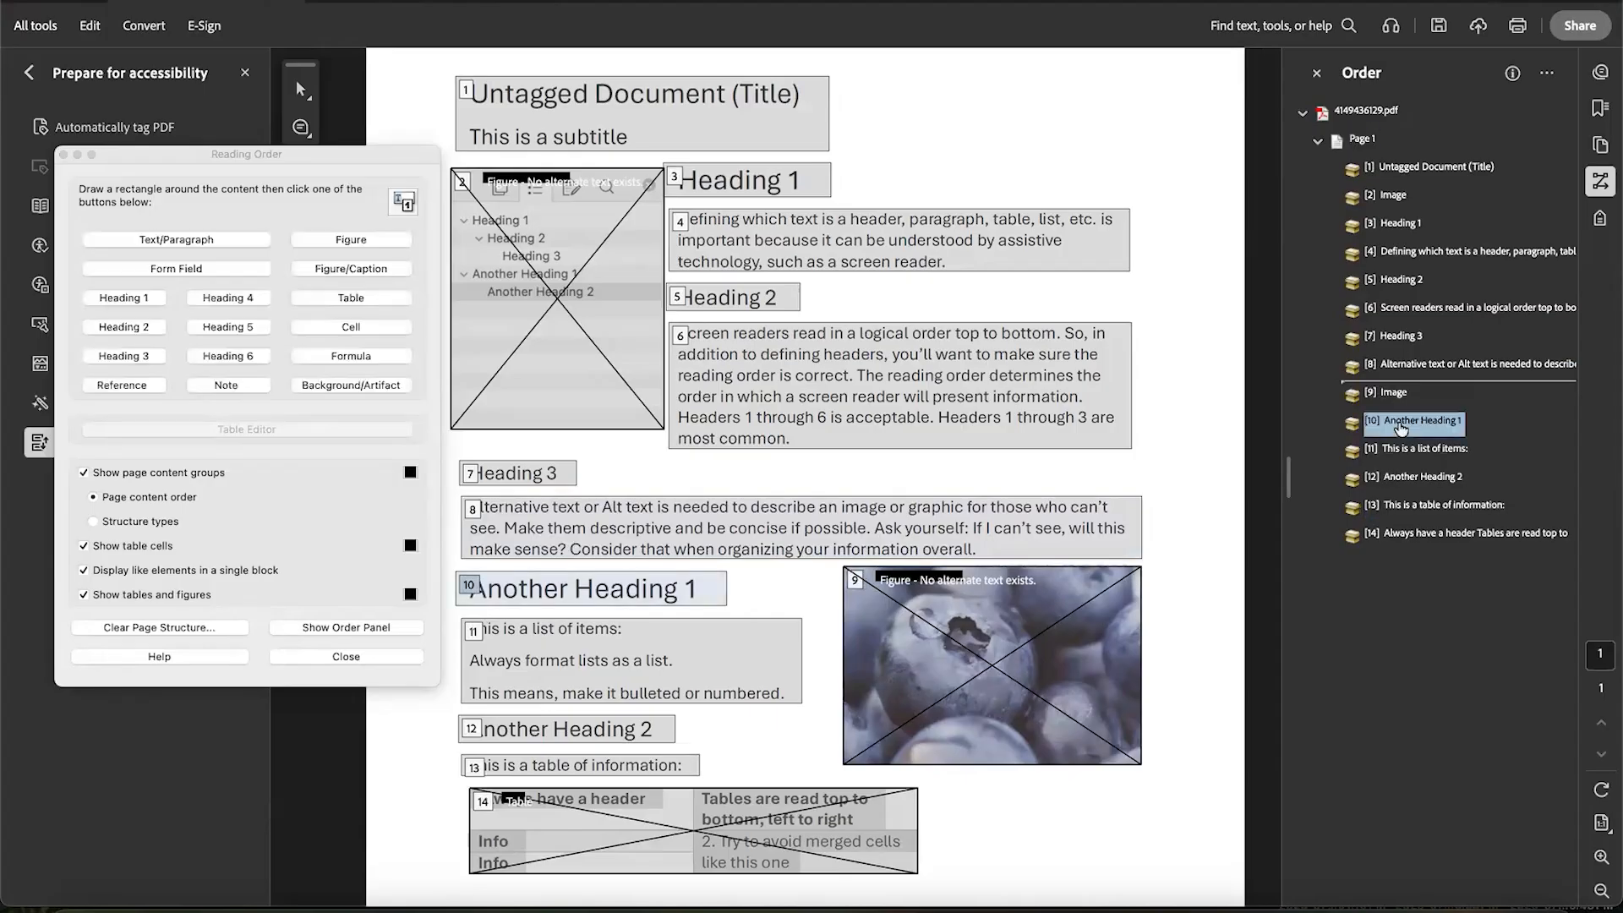
Check the remaining reading order entries from the list of items through the table, and display the document's accessibility tags
click(1420, 454)
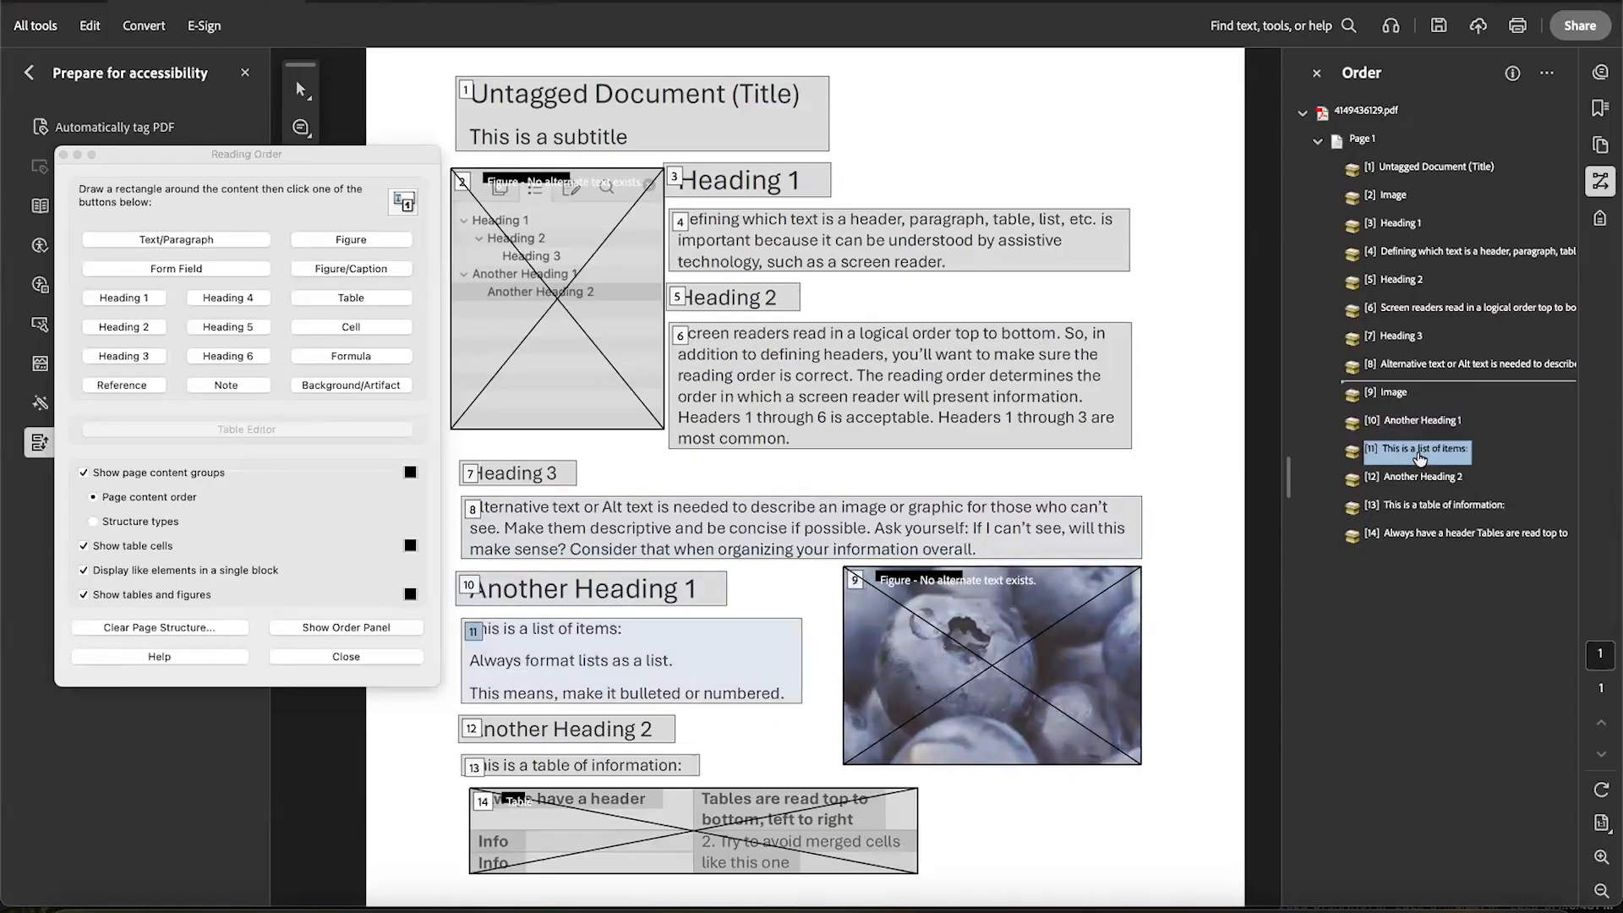
key(Down)
key(Down)
key(Down)
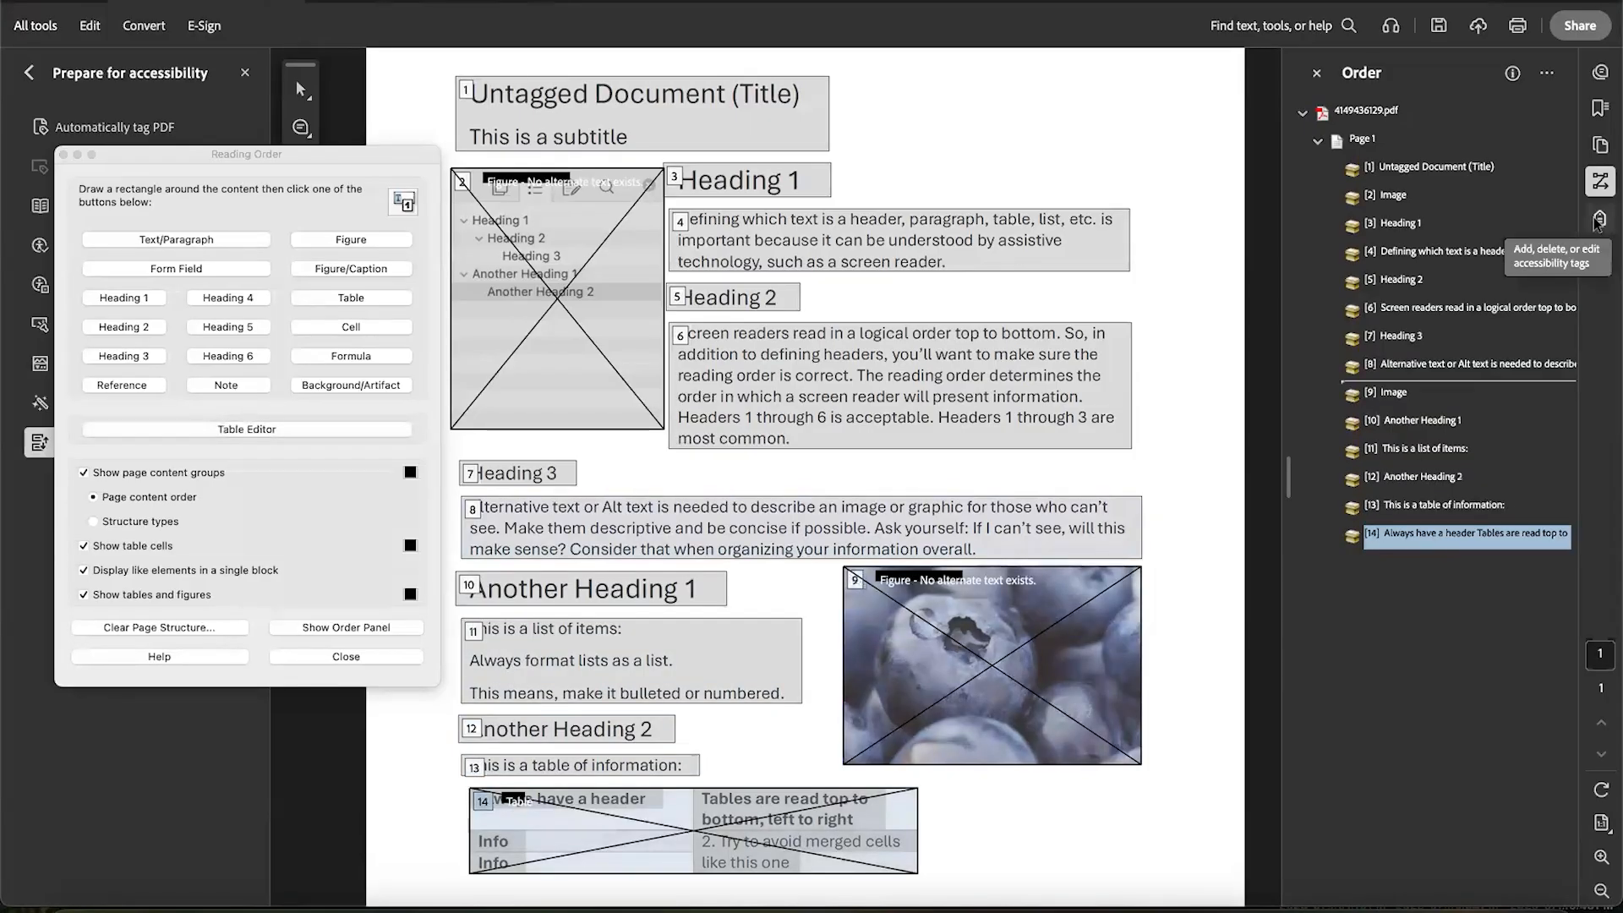
click(1599, 219)
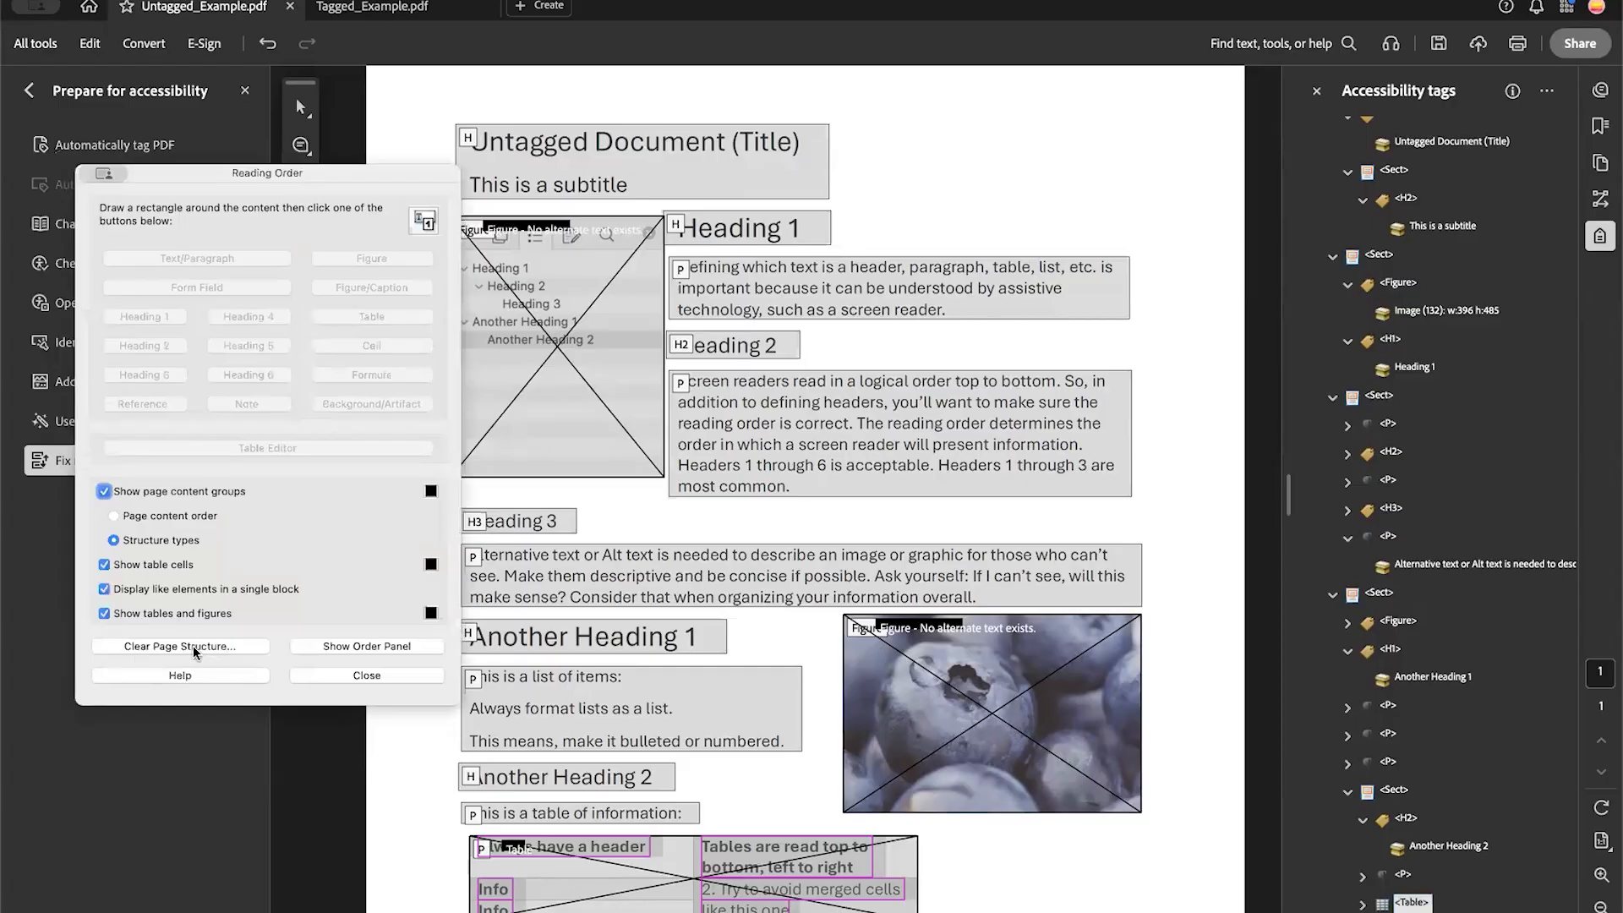
Clear the page structure to remove all existing tags, and reposition the Reading Order dialog clear of the page content
click(193, 646)
click(871, 331)
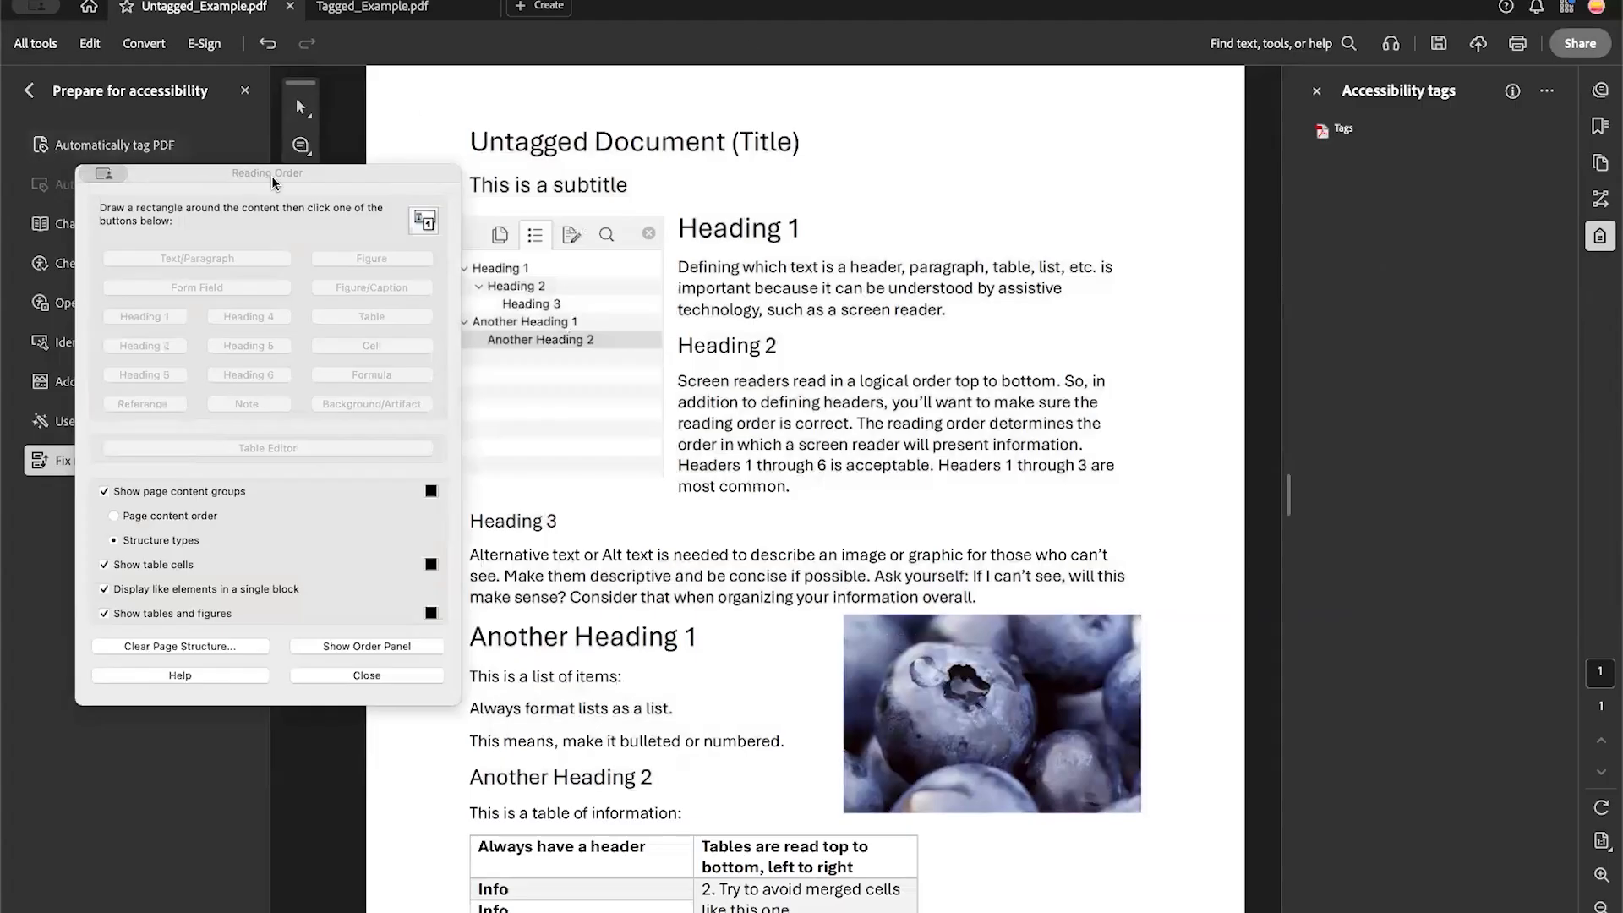
drag(272, 176, 236, 201)
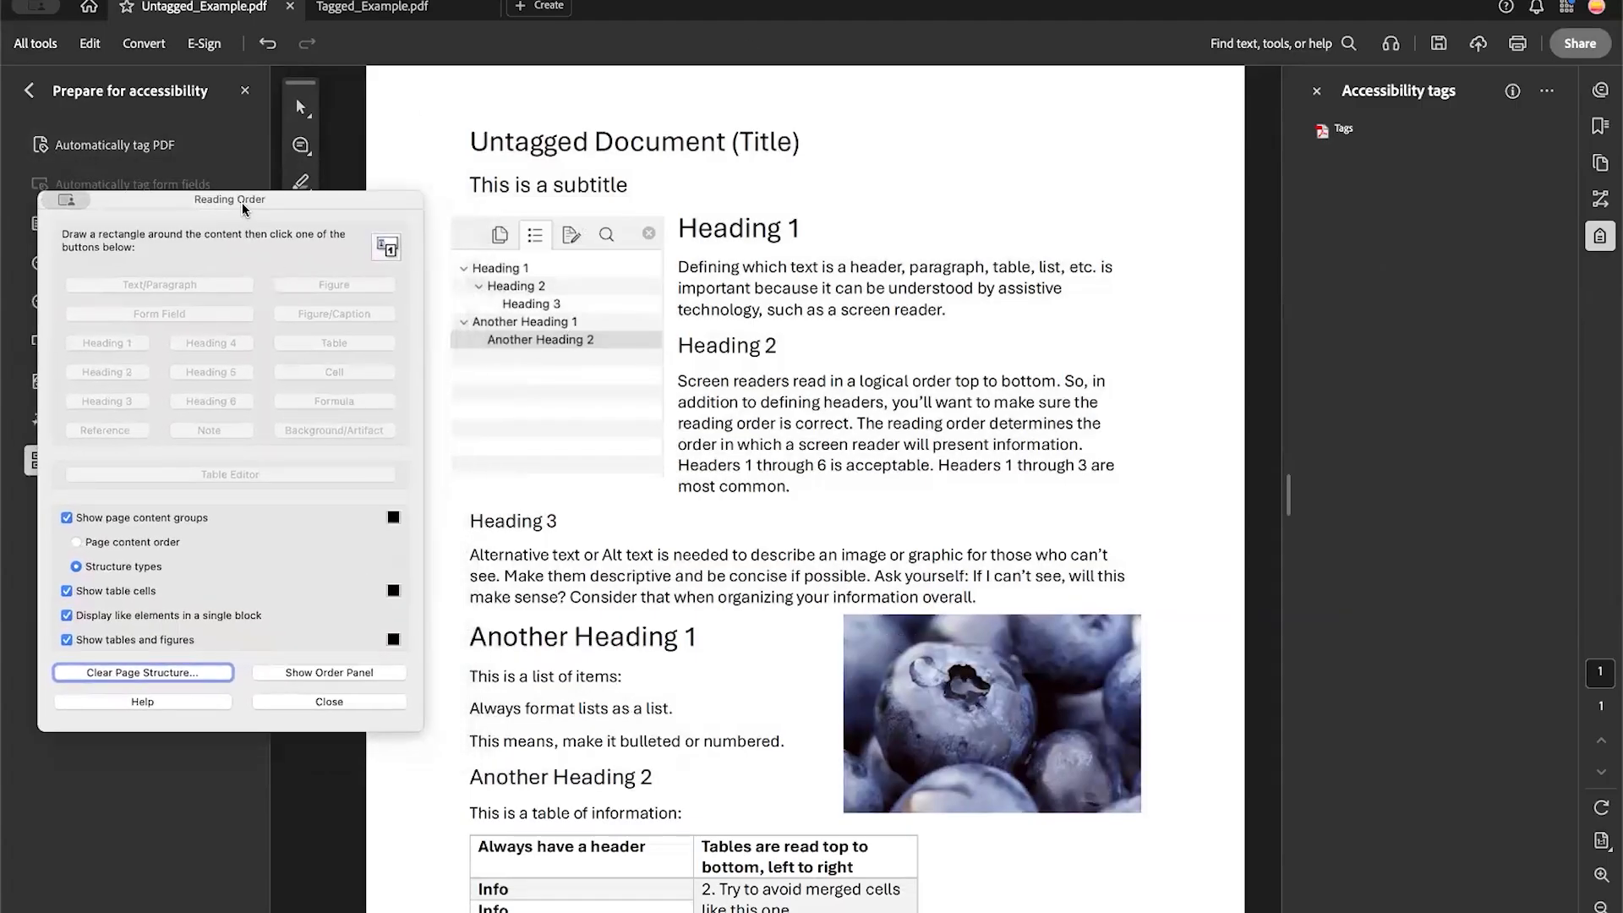
drag(240, 201, 289, 212)
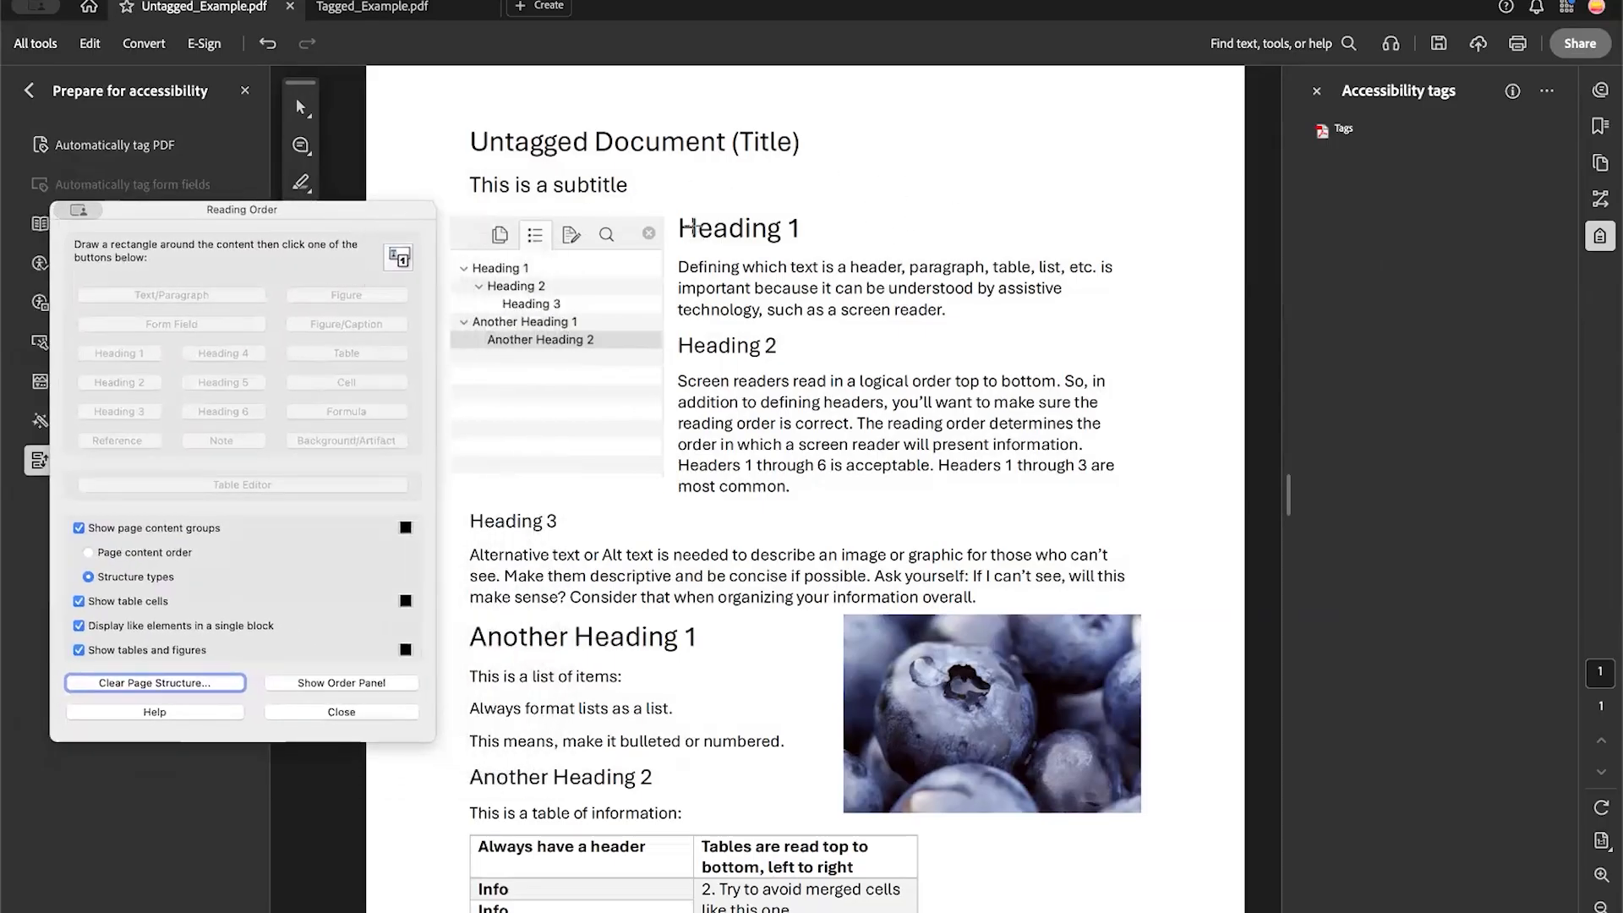
Tag the document title "Untagged Document (Title)" as Heading 1 and the line "This is a subtitle" as Heading 2
drag(439, 111, 893, 169)
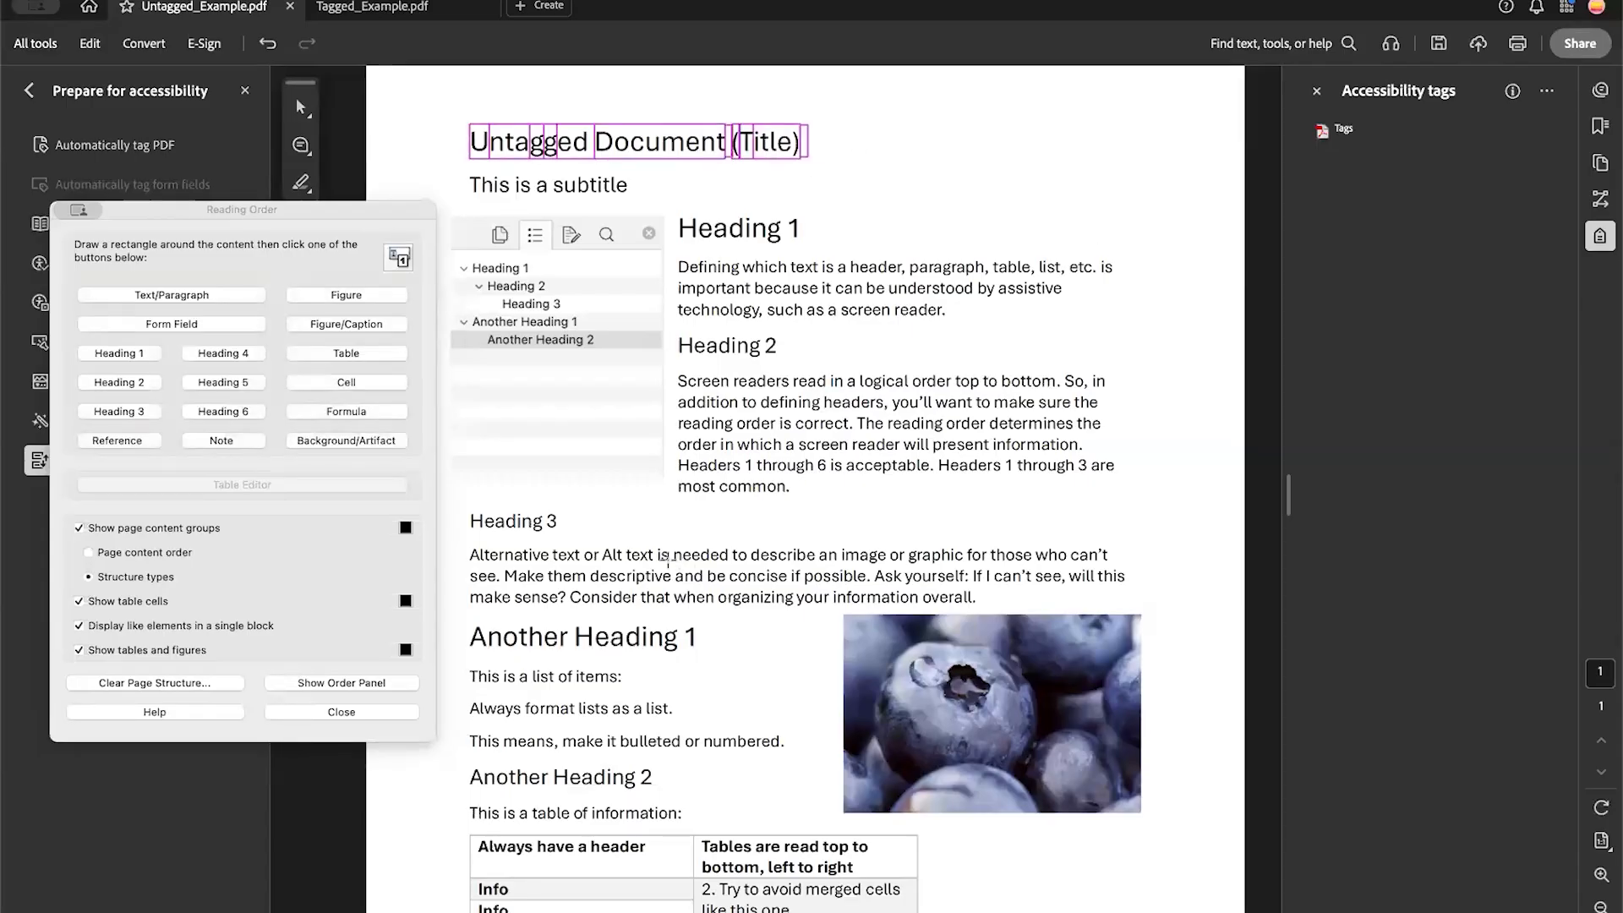
click(131, 359)
drag(457, 163, 705, 207)
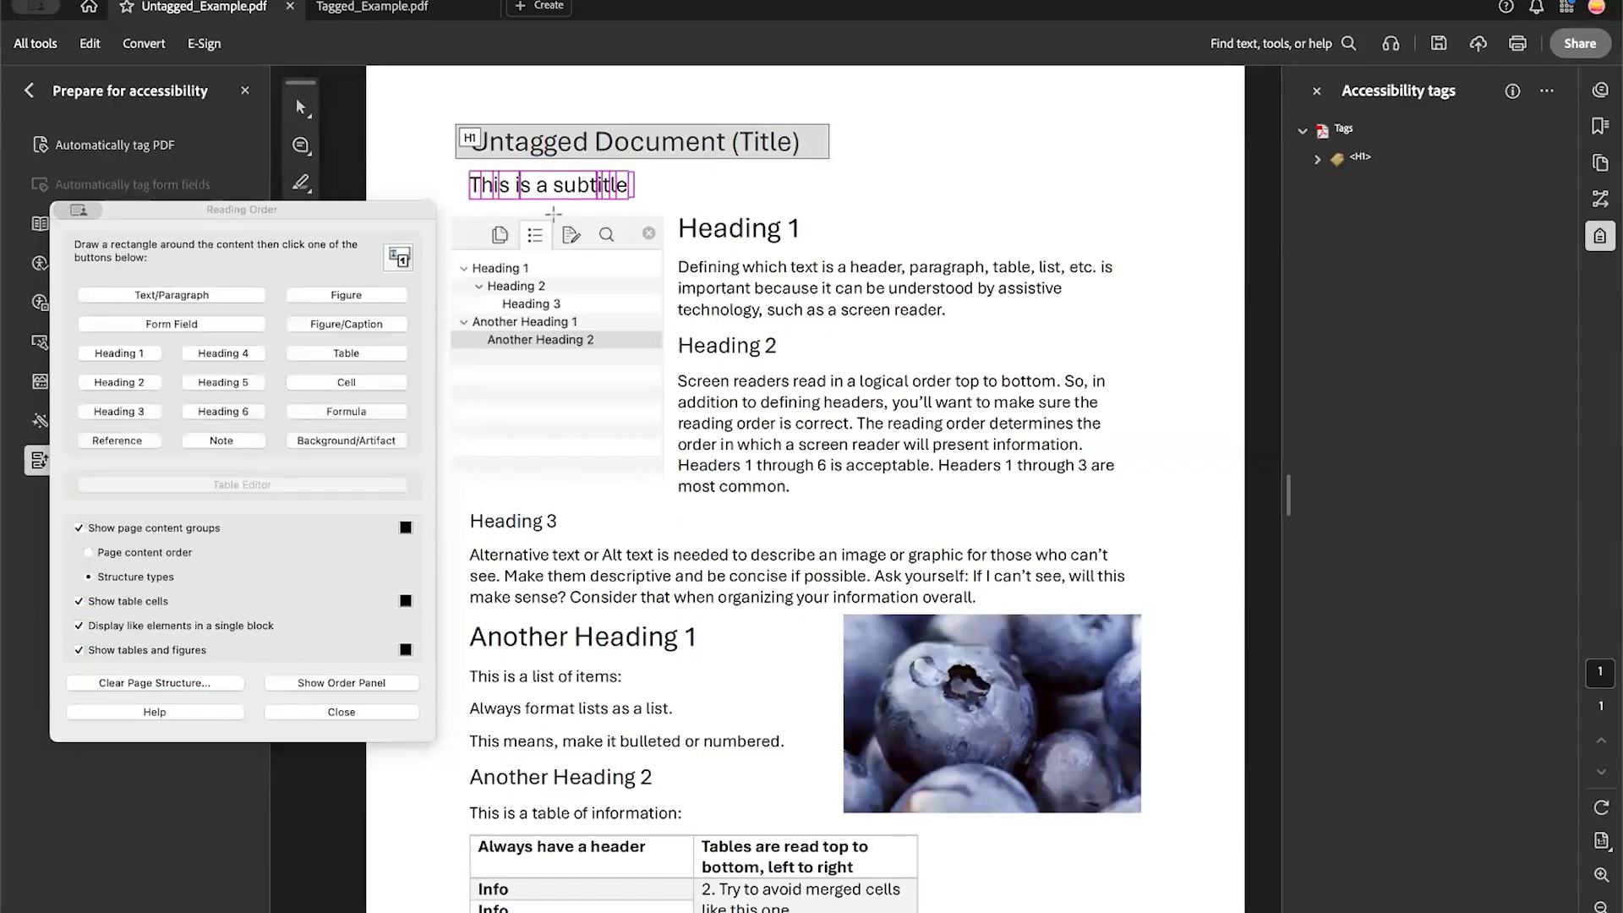
click(133, 383)
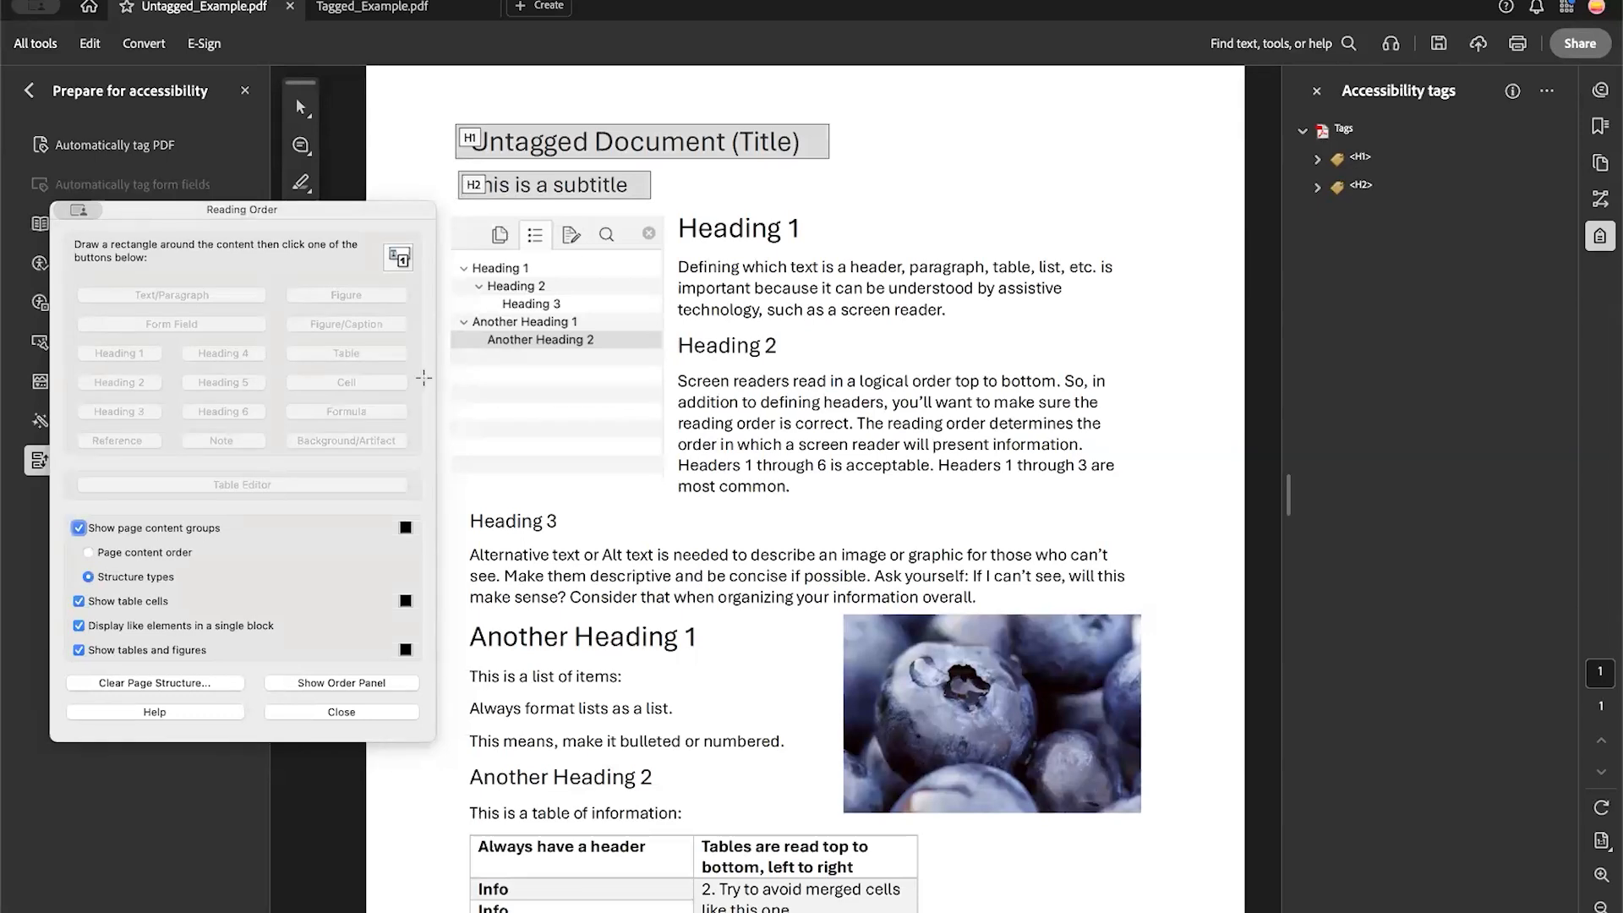
Tag the outline image beside Heading 1 as a figure, and show the reading order with content groups numbered by page content order
drag(452, 217, 665, 476)
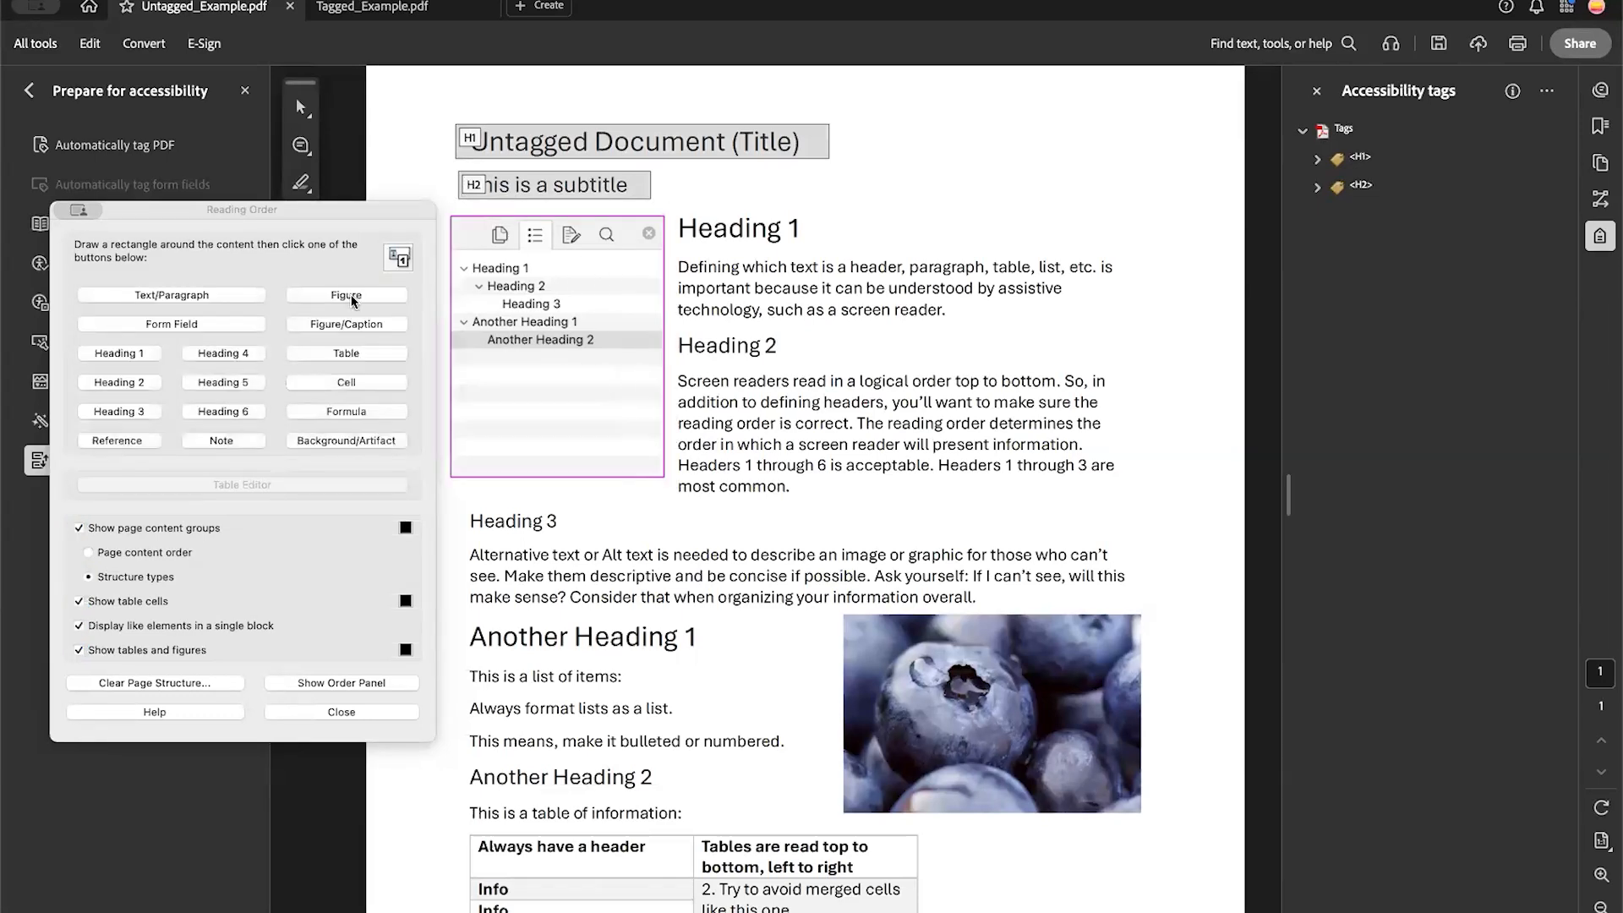
click(354, 302)
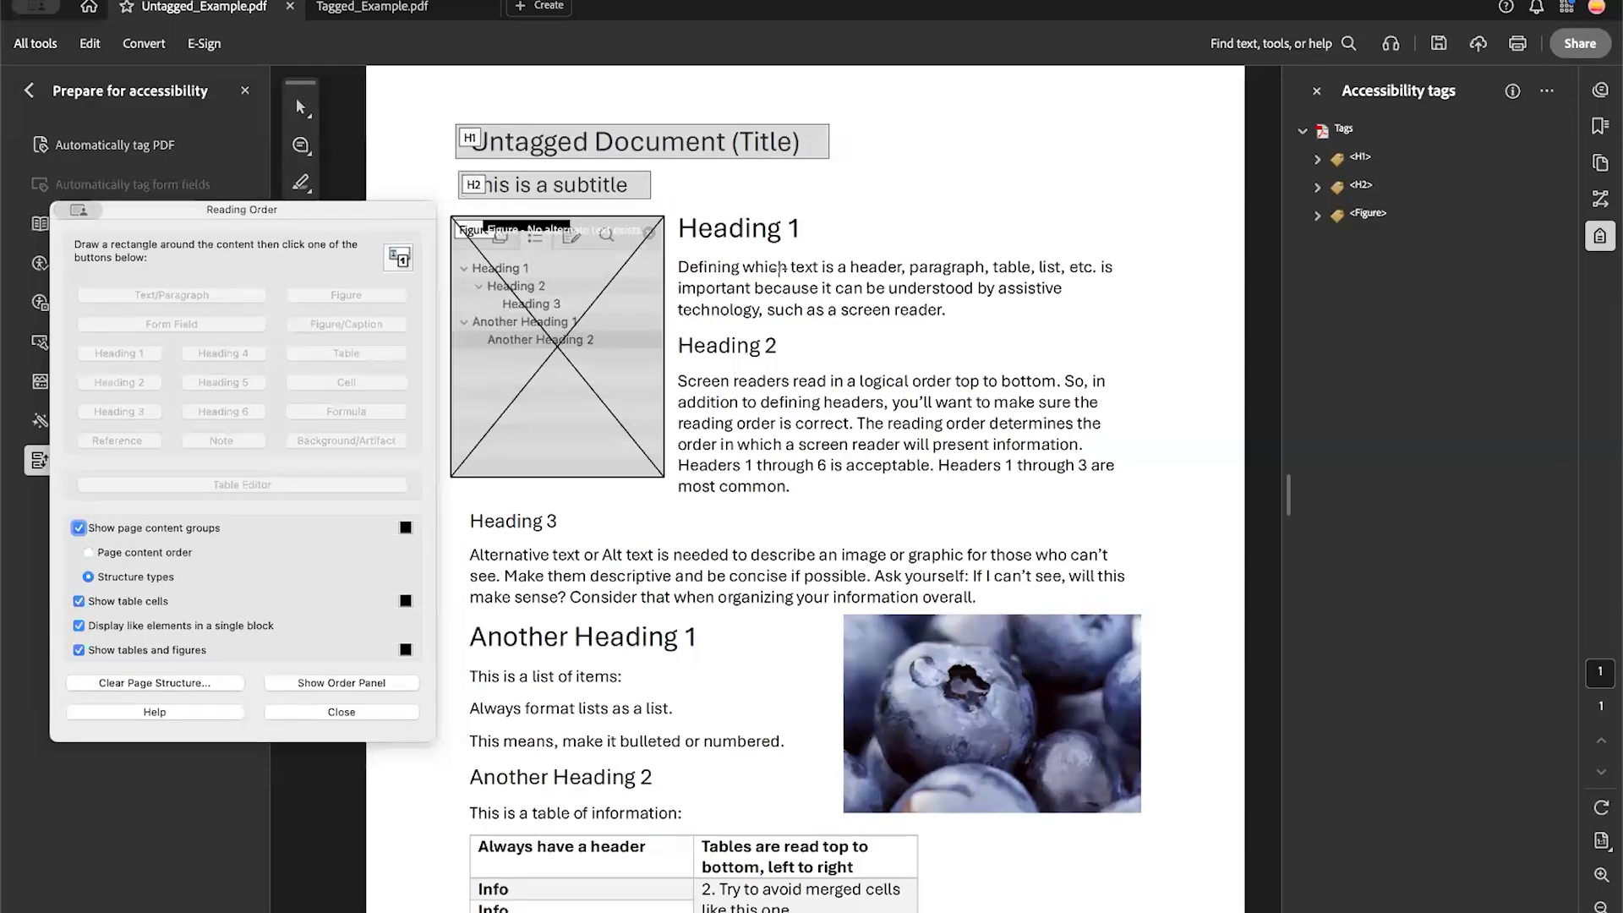
click(1599, 201)
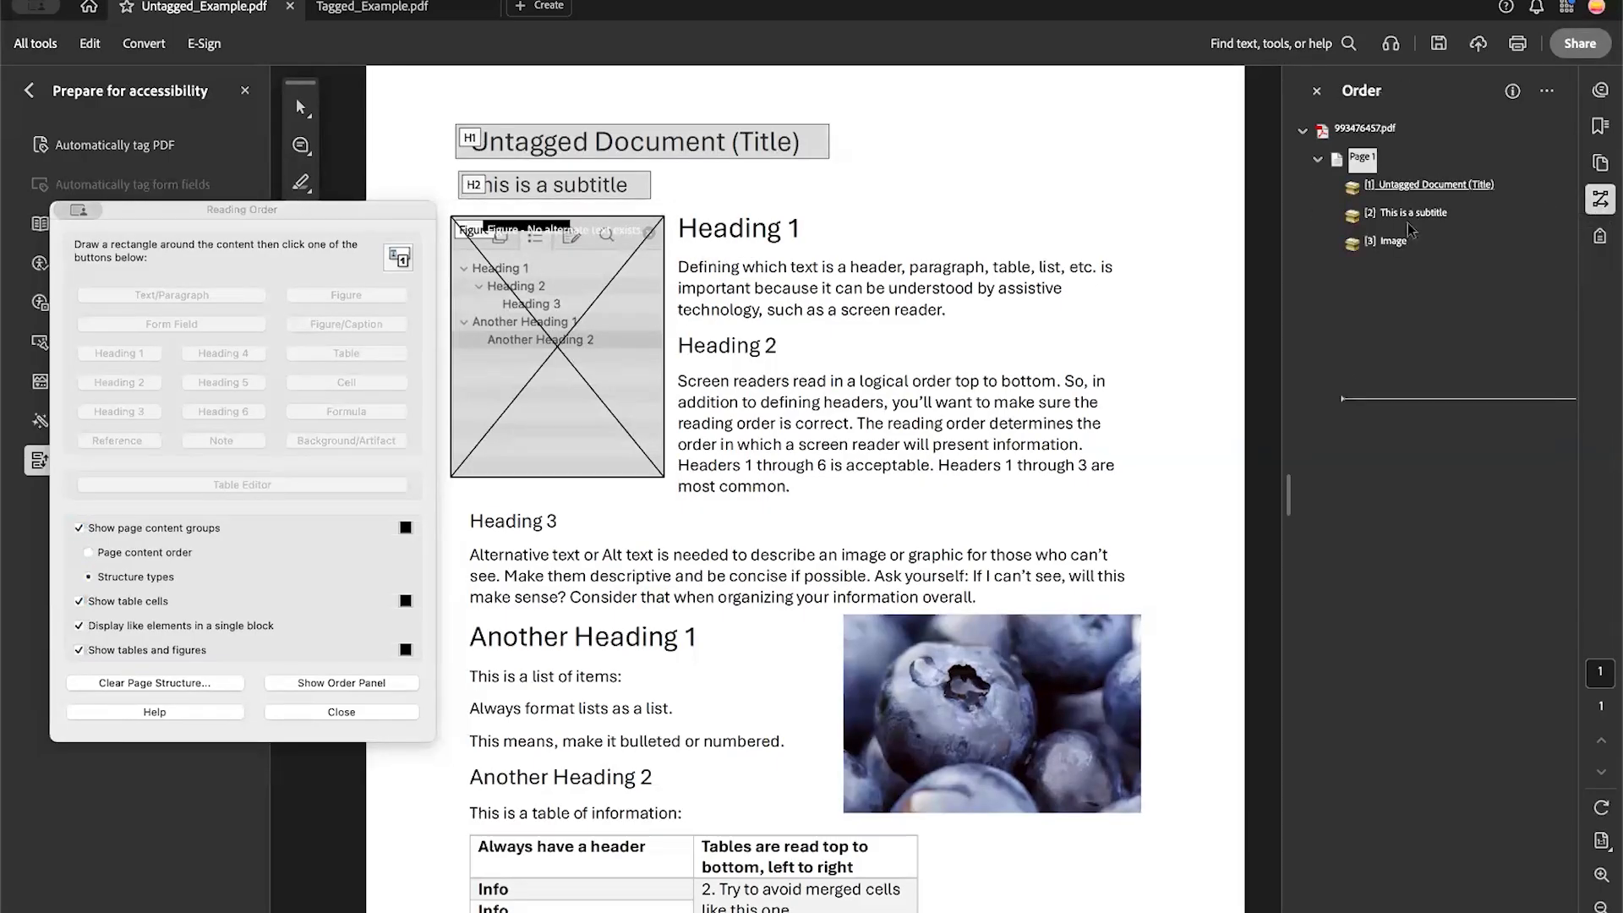
click(93, 555)
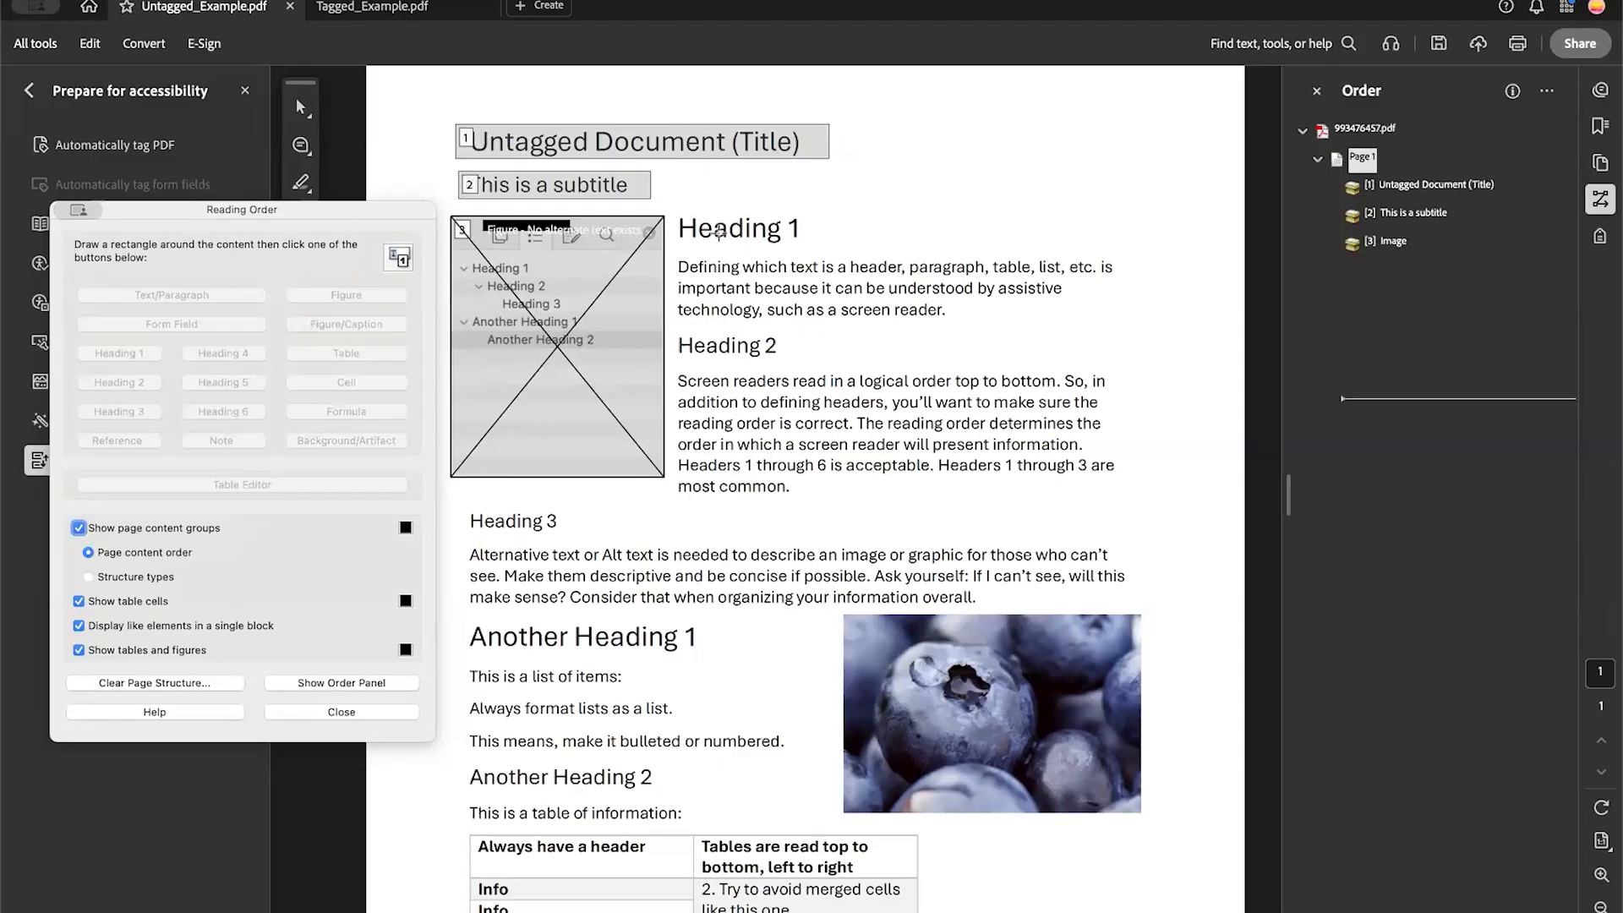
Tag the "Heading 1" text as Heading 1 and the "Defining which text is a header" block below it as Text/Paragraph
drag(718, 230, 825, 246)
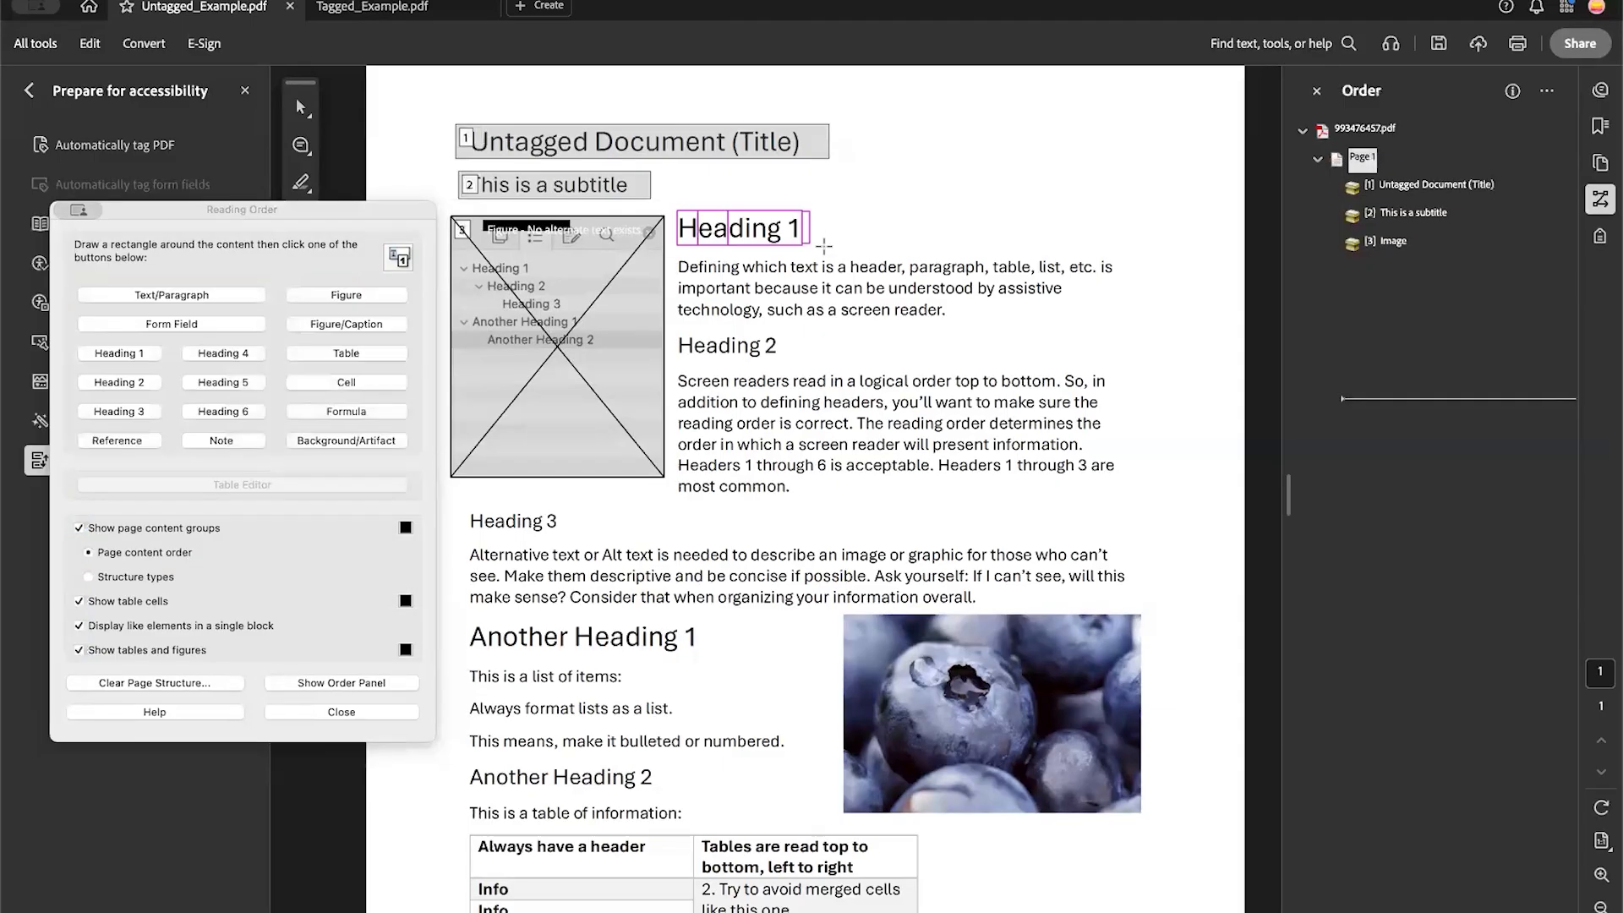
click(127, 358)
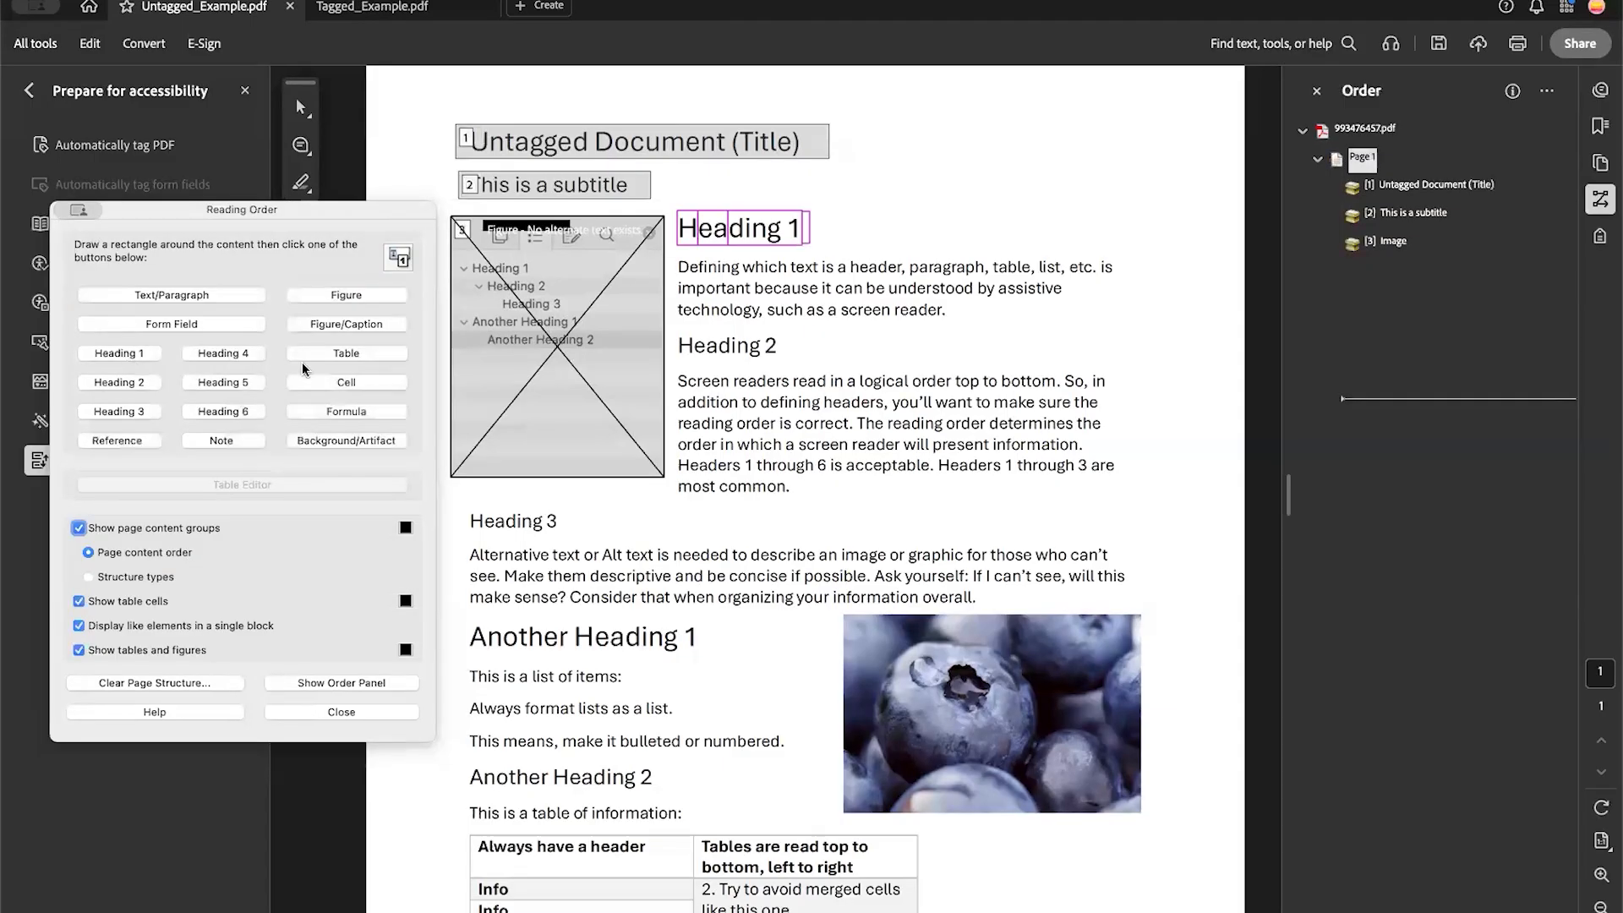
drag(670, 252, 1137, 338)
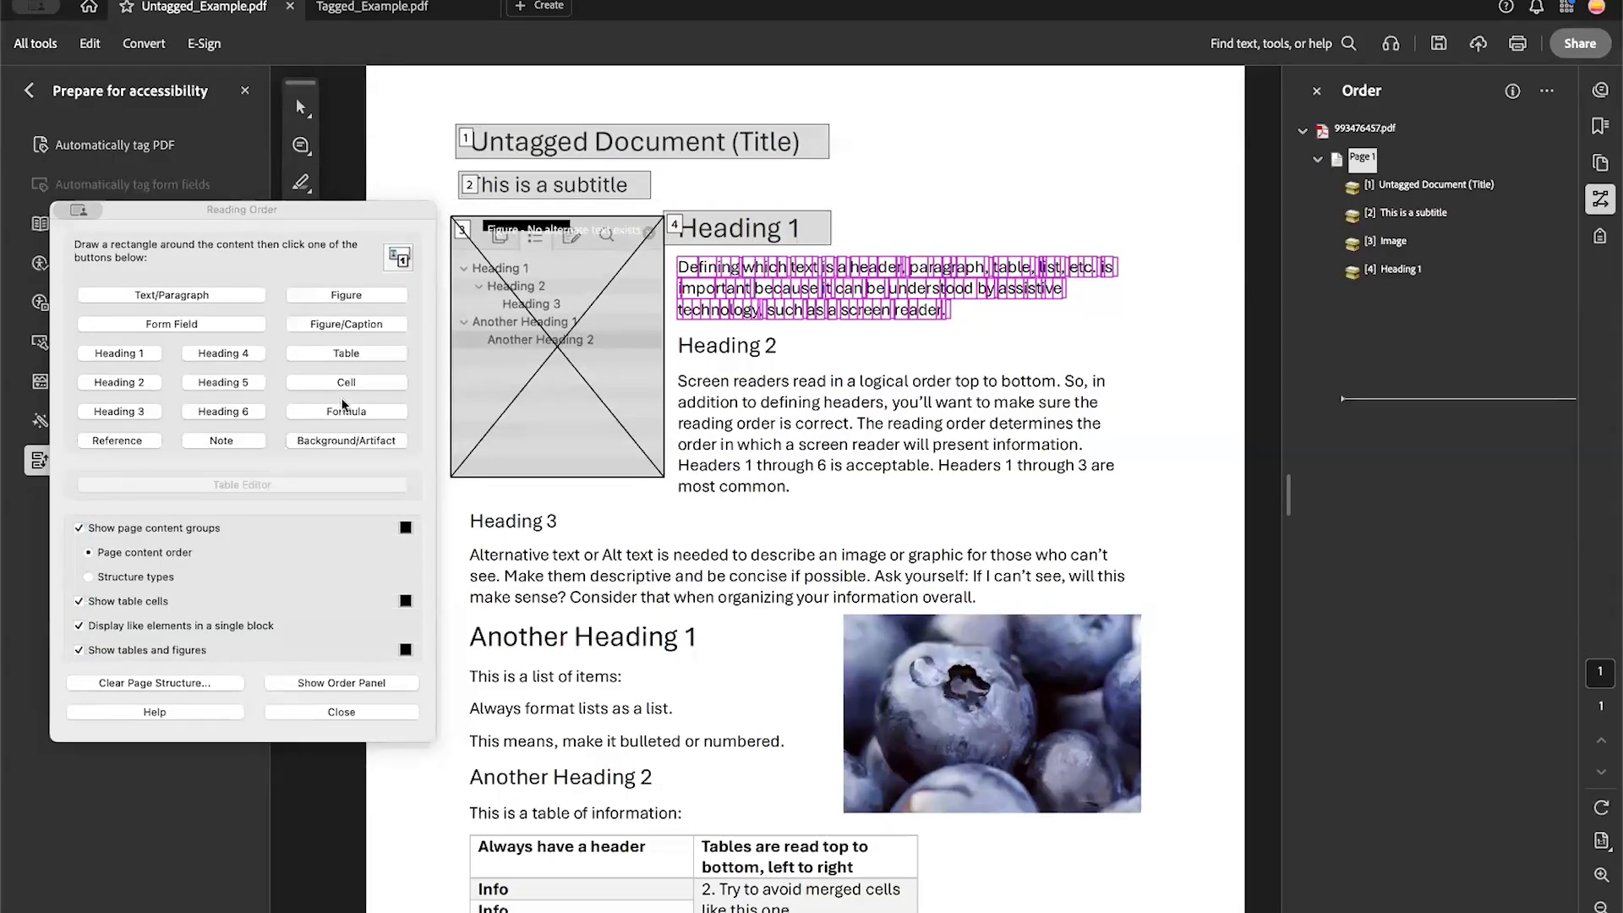
click(172, 295)
Tag the table below "This is a table of information:" as a table
scroll(674, 193, down, 2)
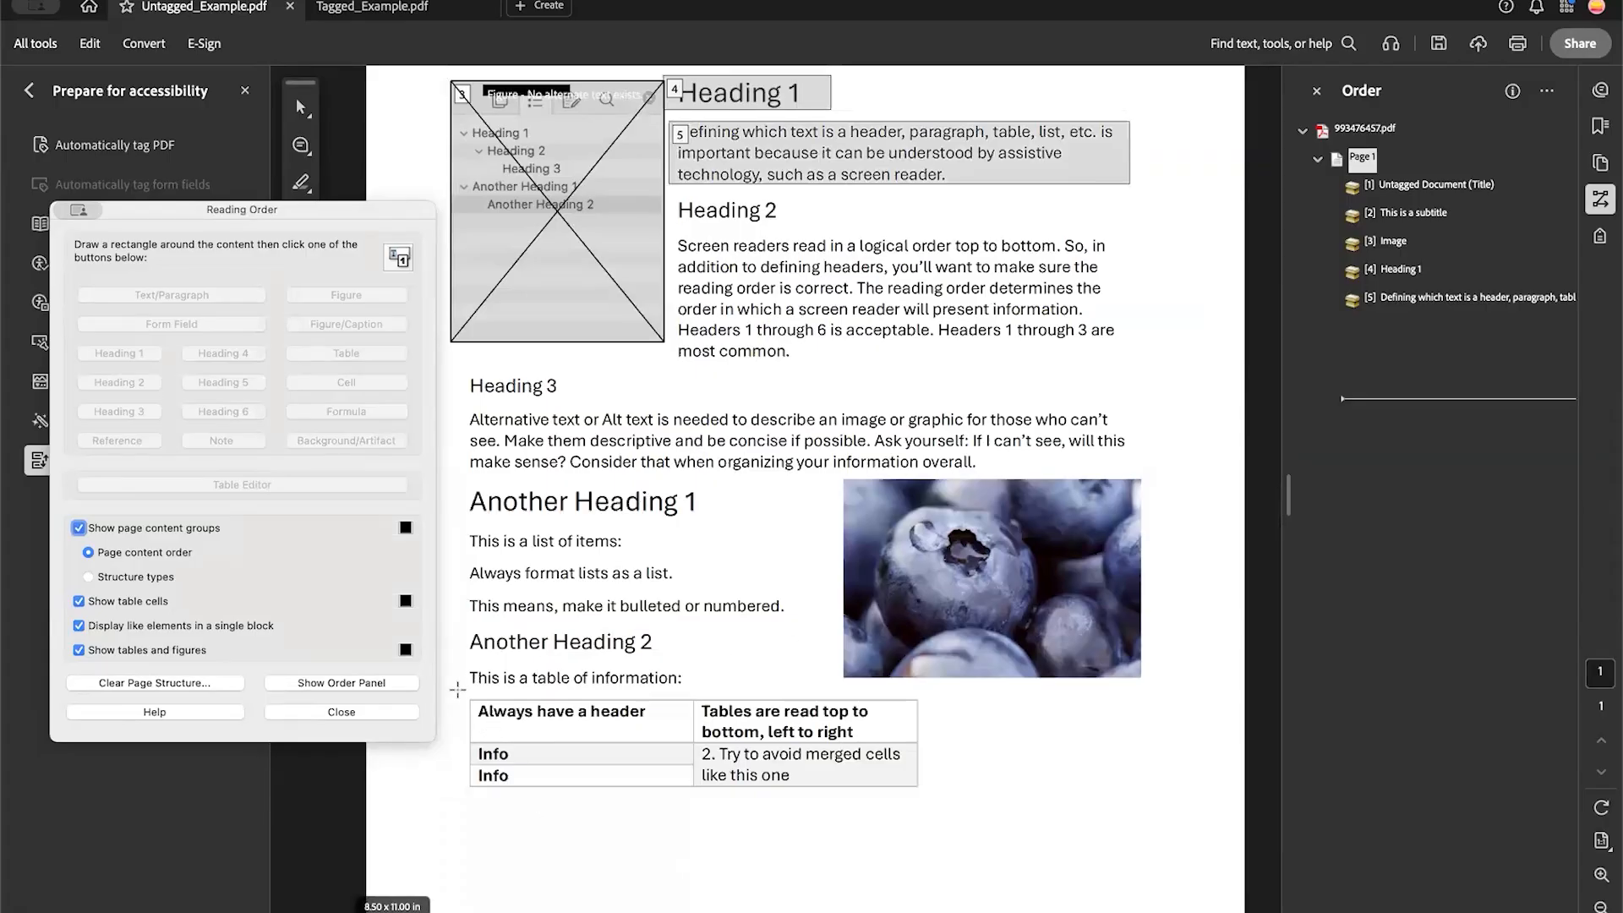
drag(459, 692, 963, 816)
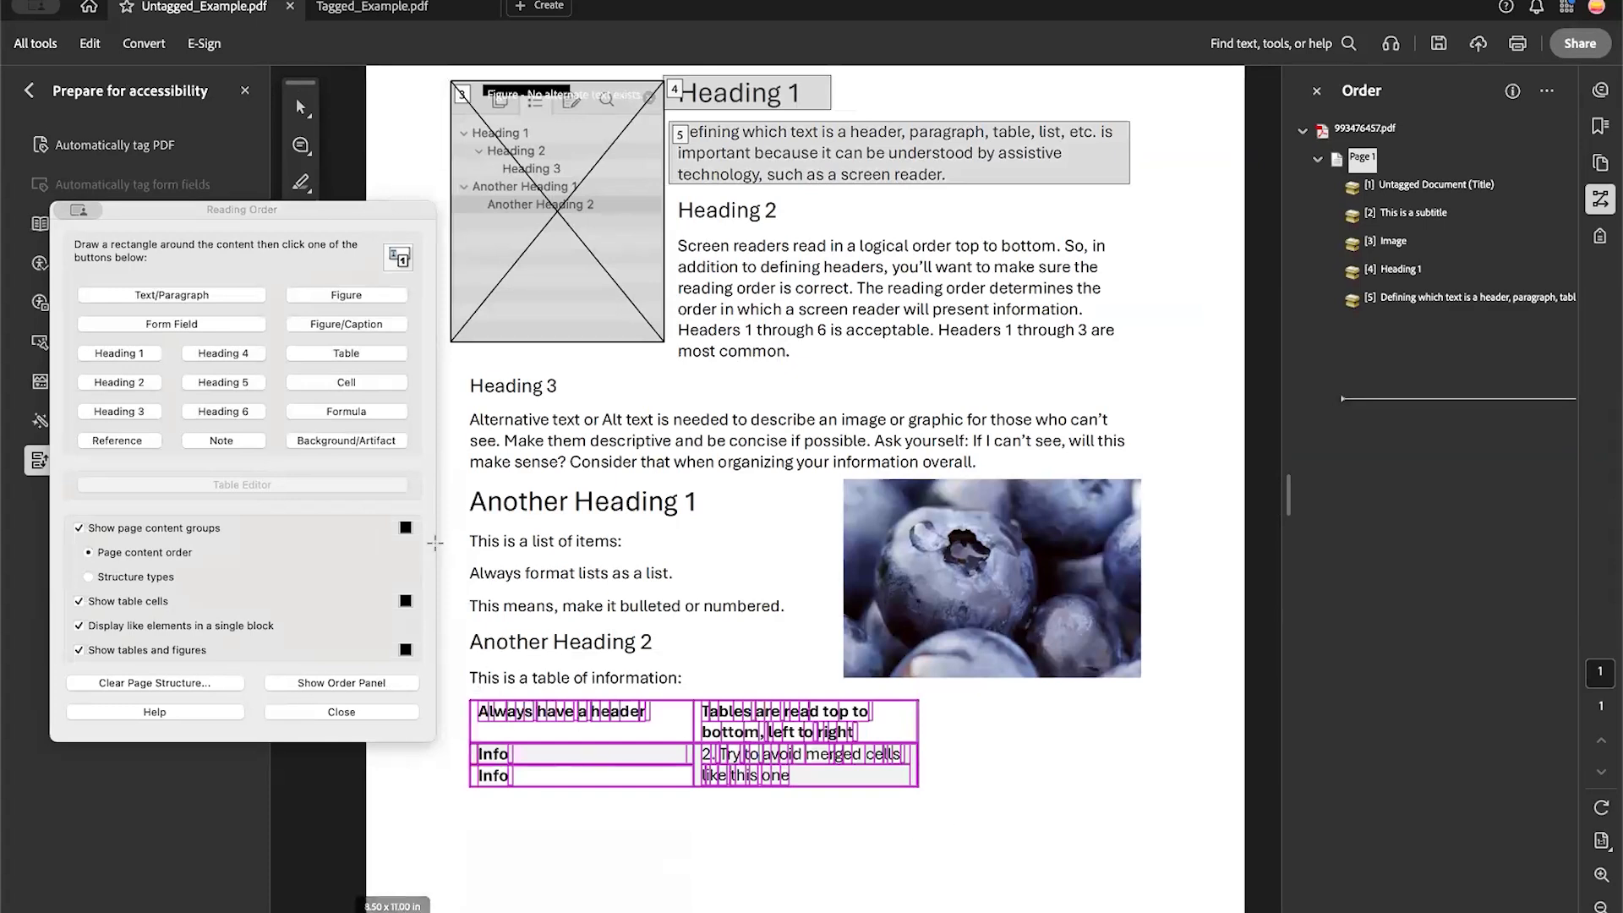
click(370, 353)
click(370, 353)
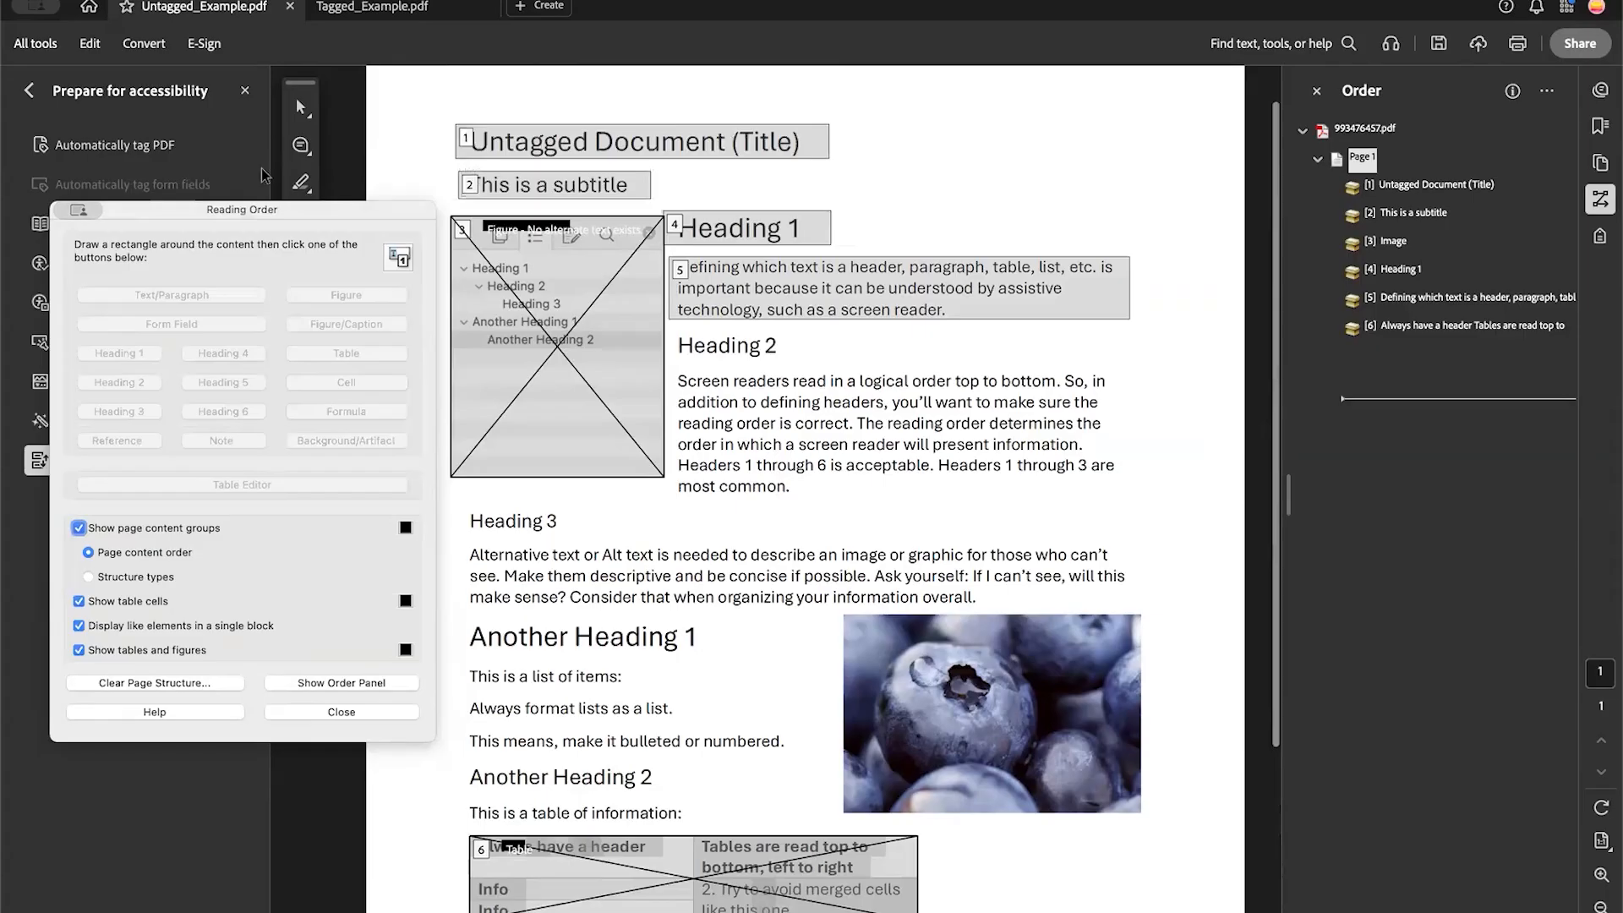
Display the accessibility tags for the manually tagged content and close the Reading Order dialog
drag(296, 213, 892, 224)
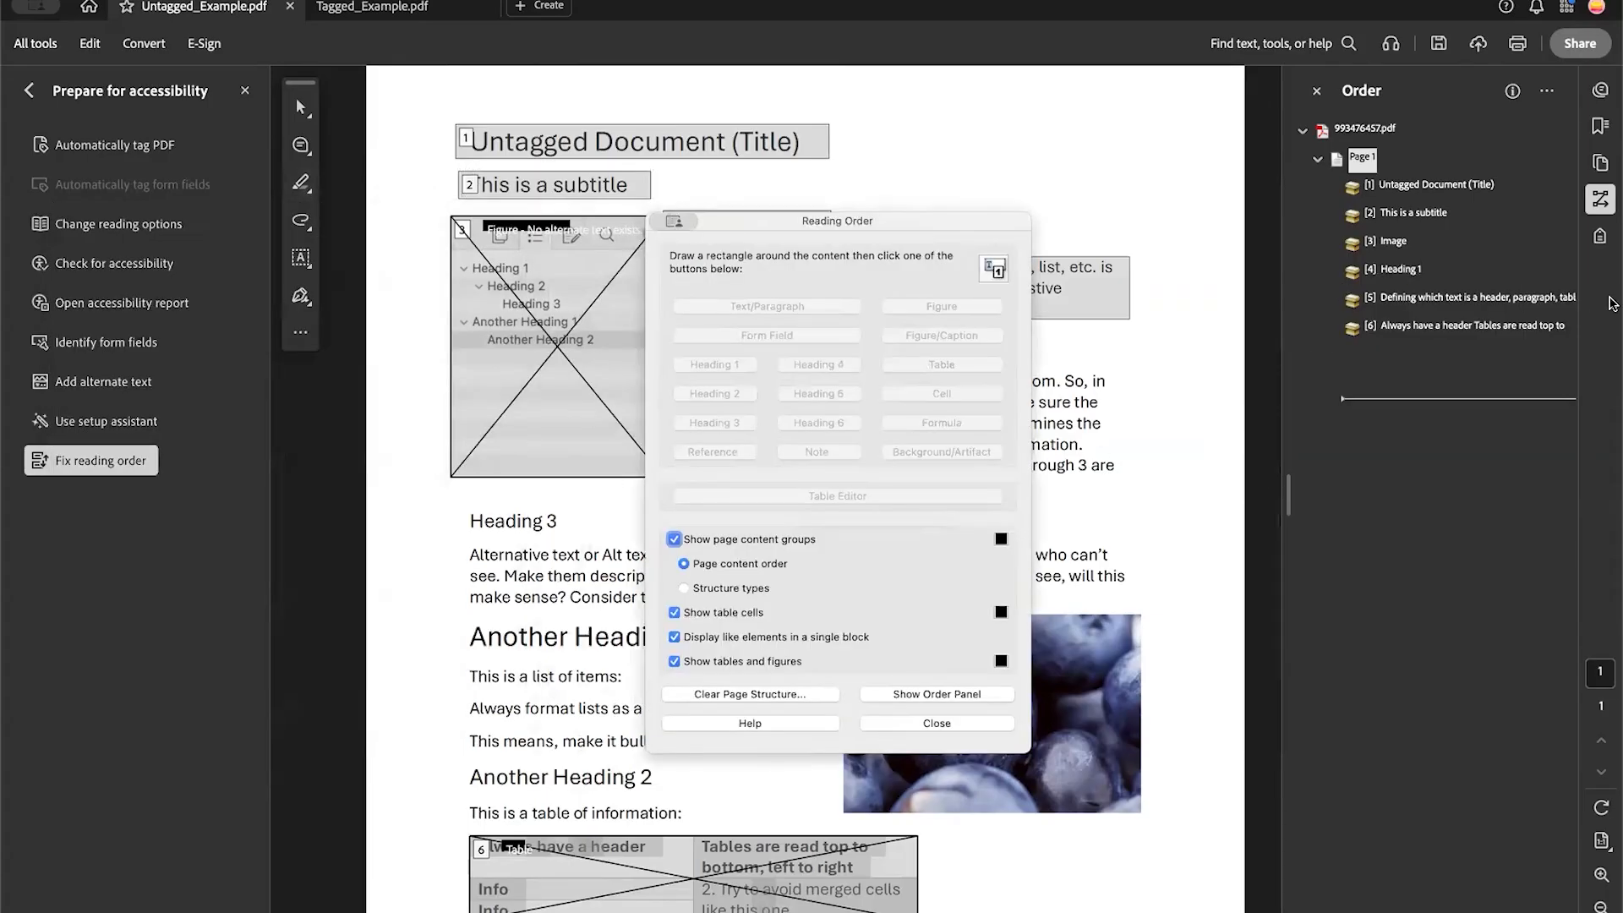
click(1597, 240)
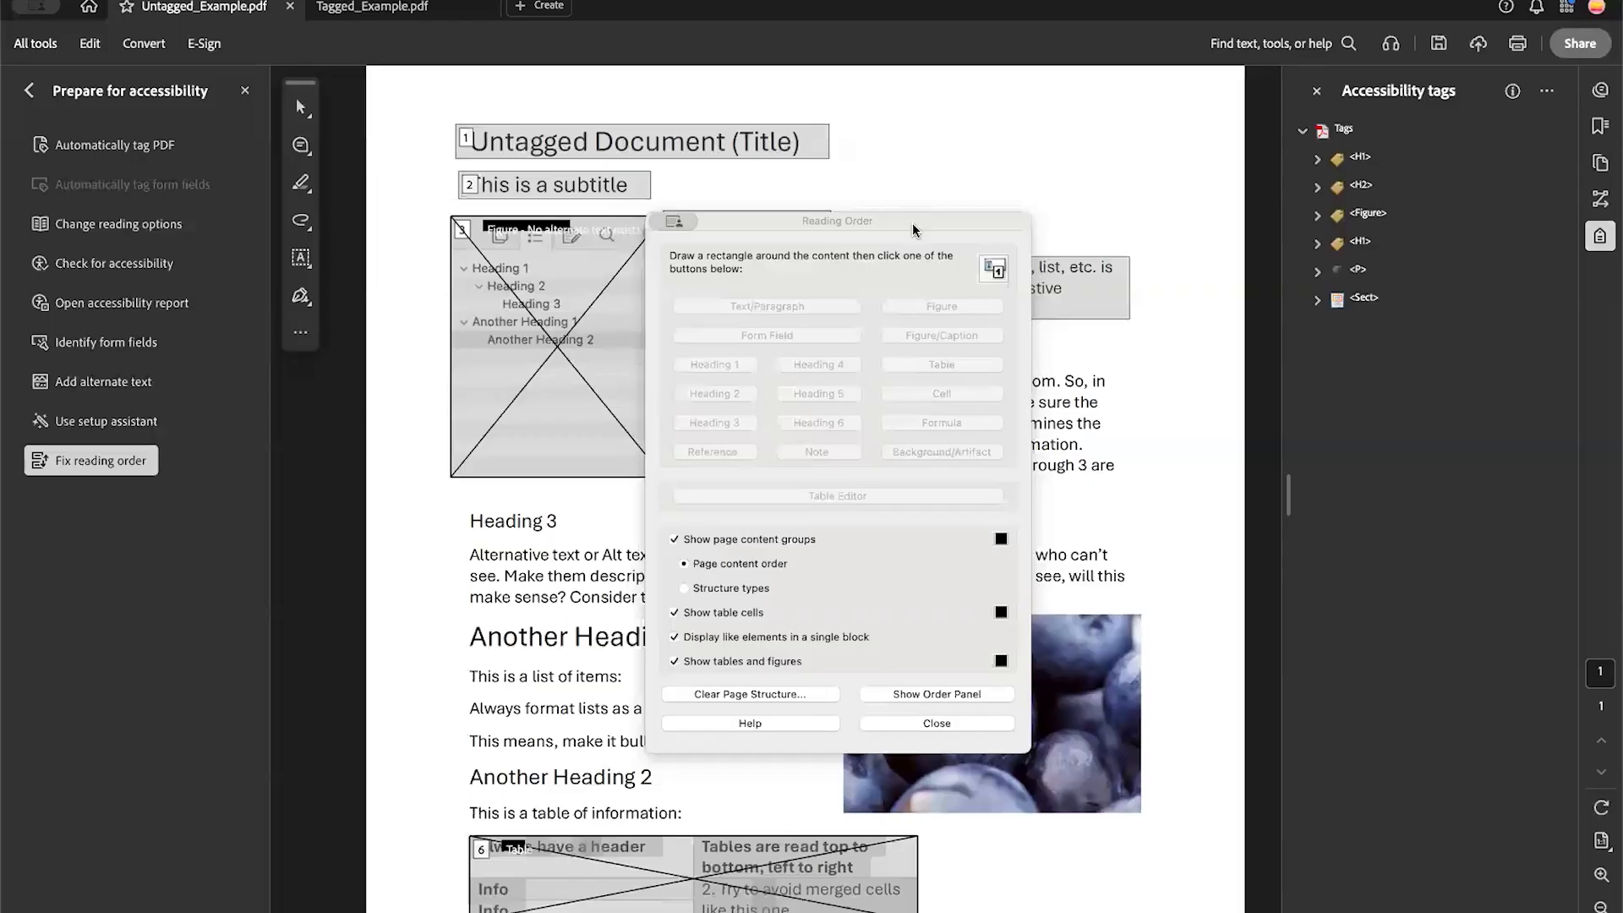
click(946, 724)
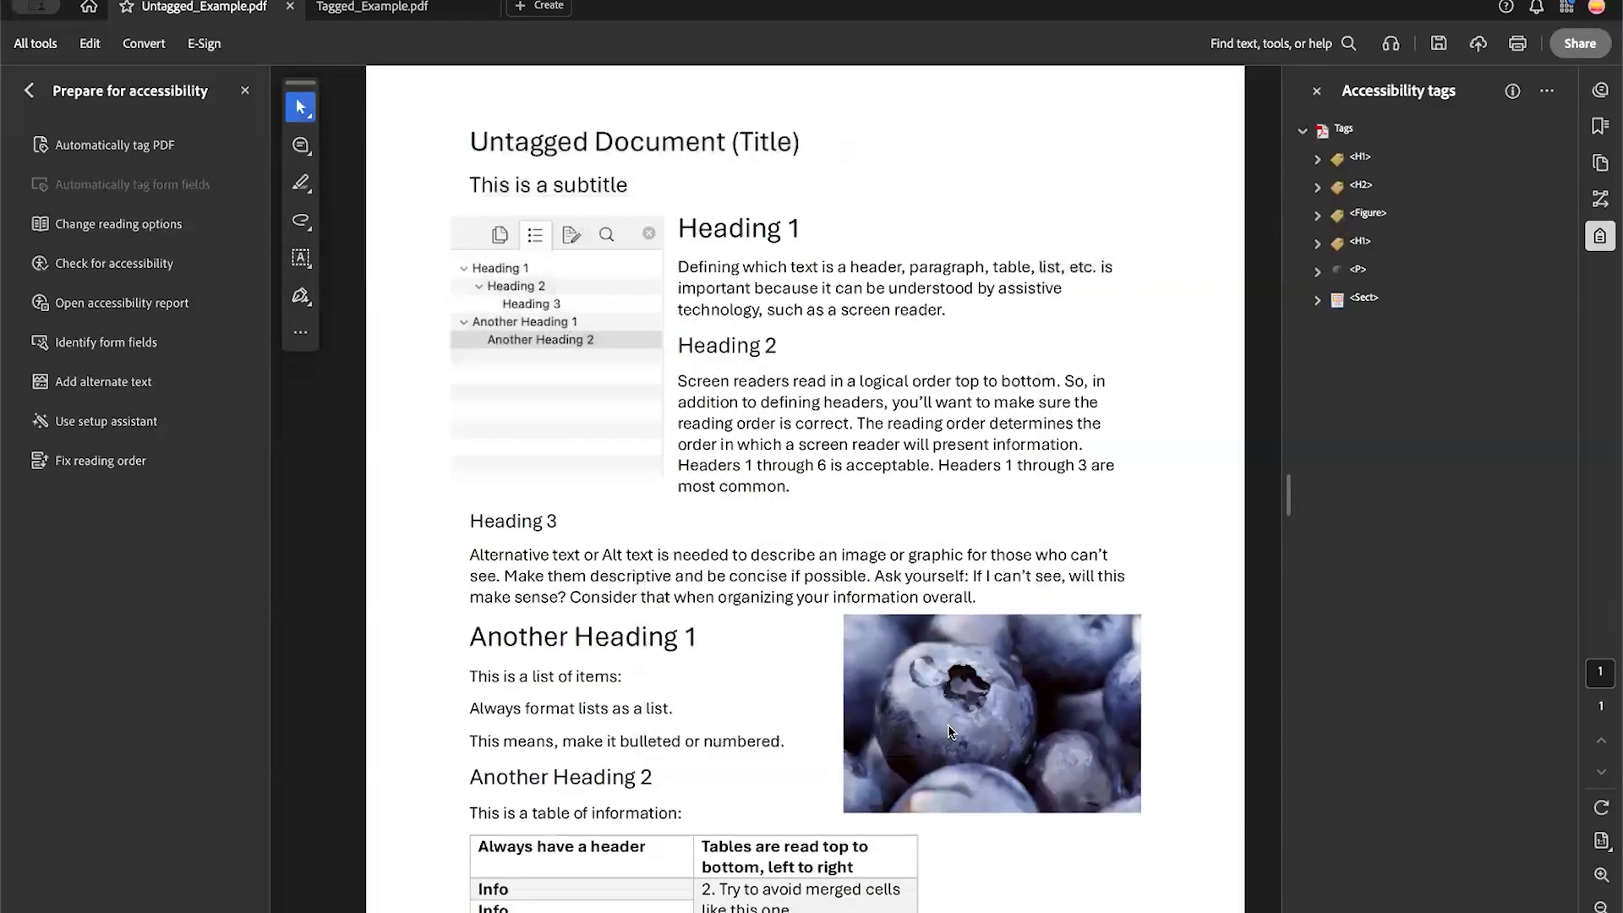